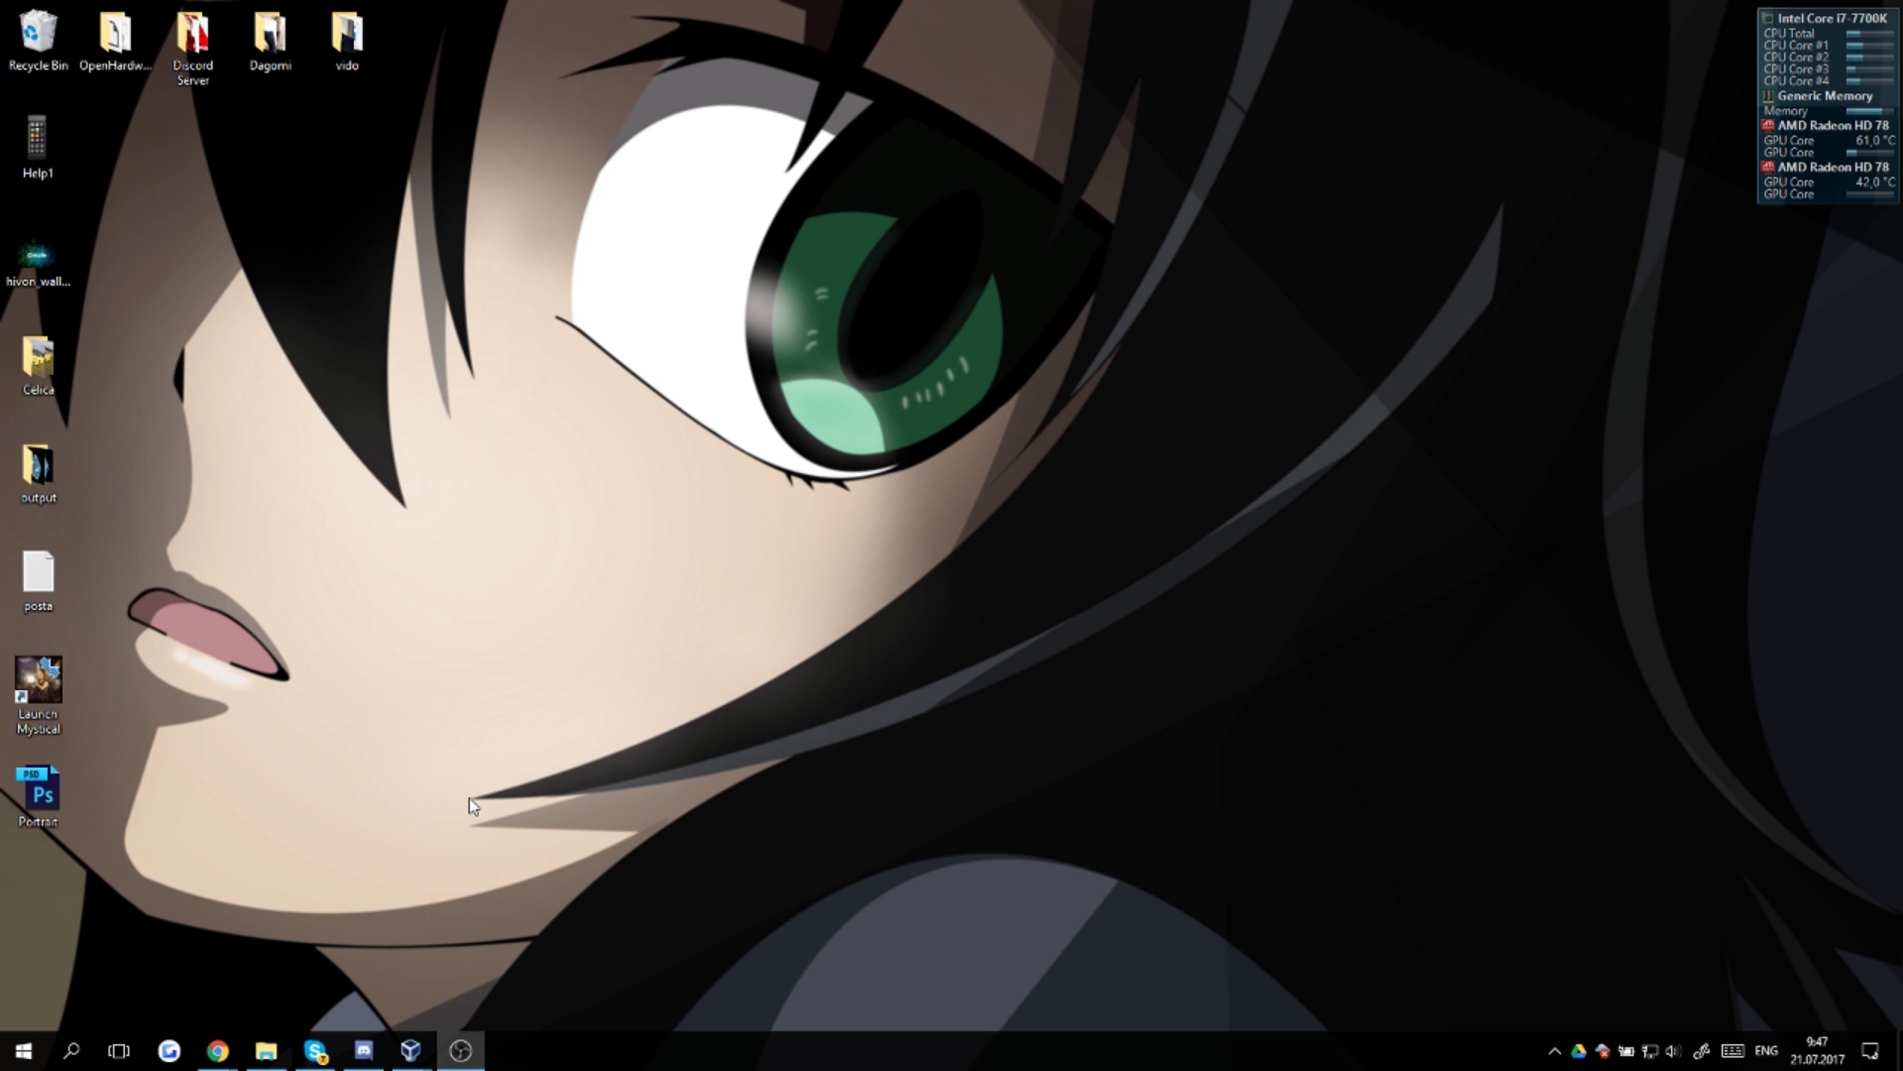
Step: Launch Adobe Photoshop CC 2017 from the Start menu's app list
{"action": "left_click", "coordinate": [25, 1055]}
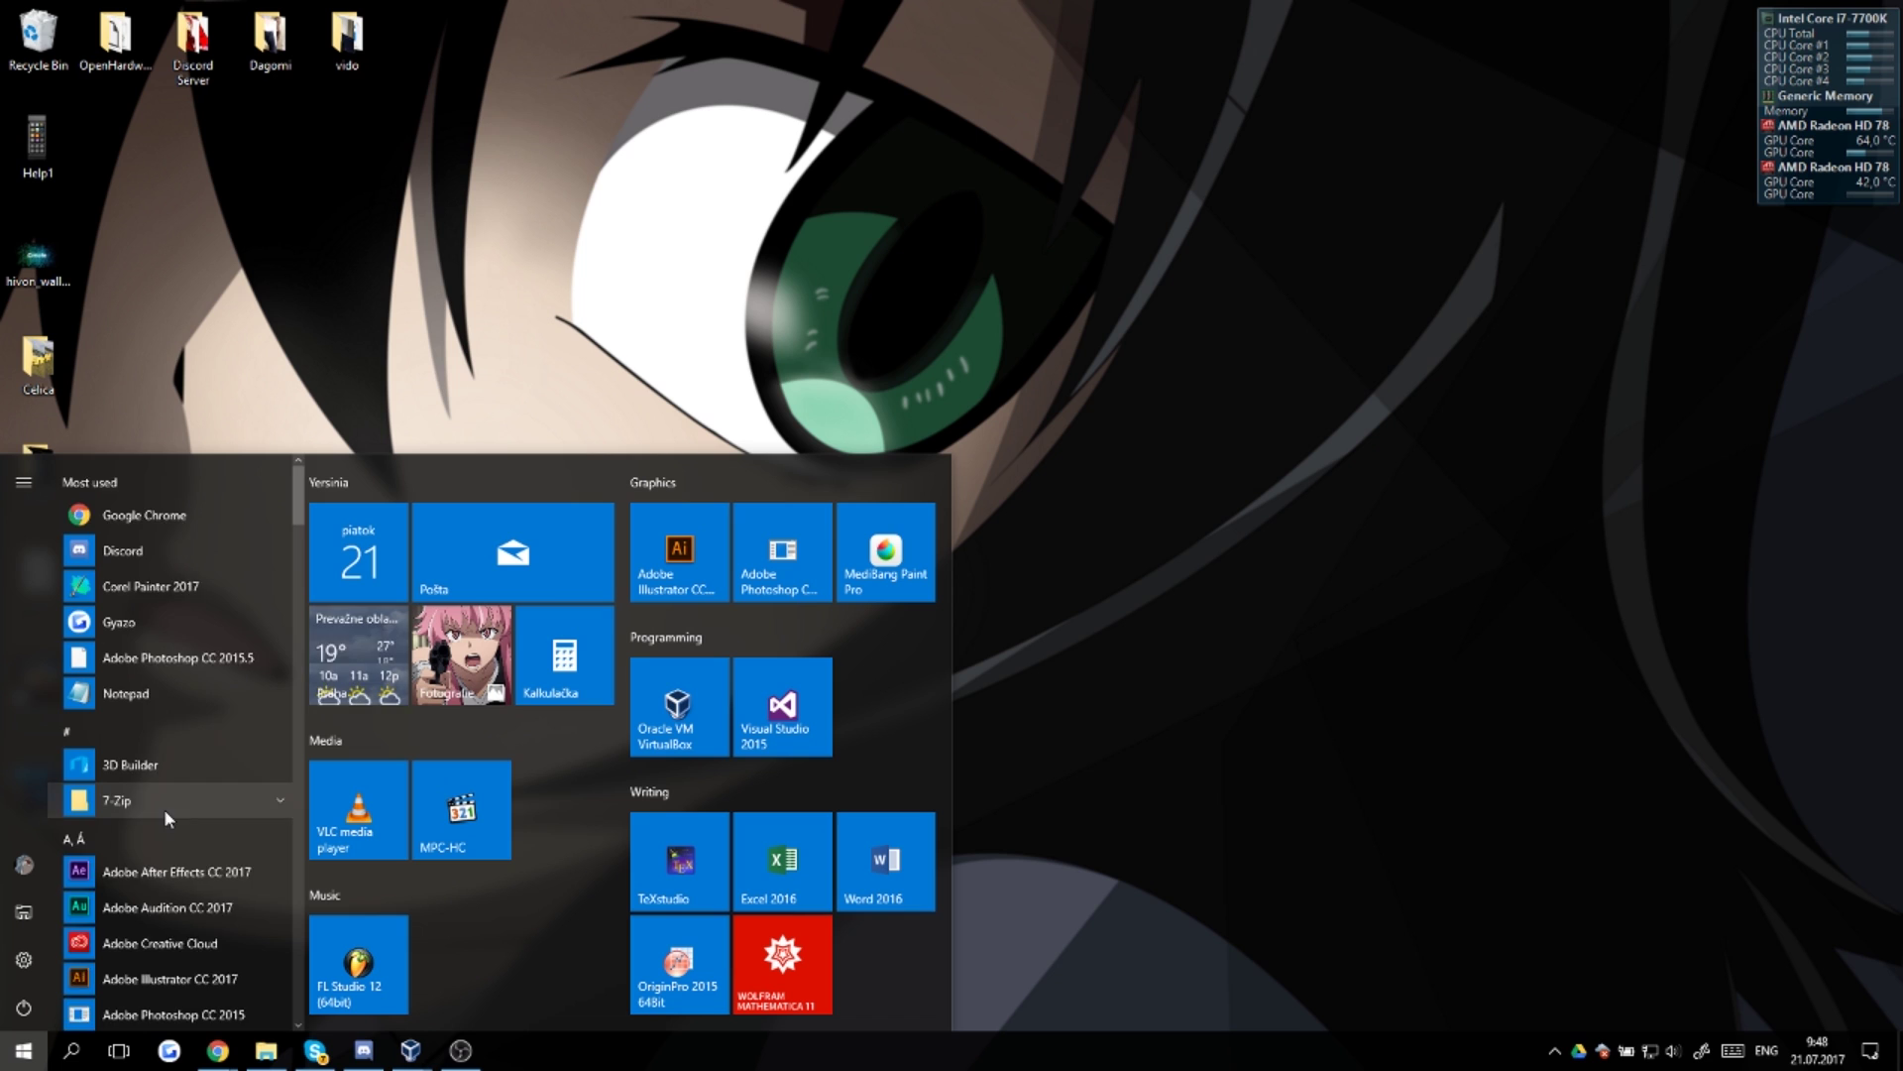
{"action": "scroll", "coordinate": [164, 811], "scroll_direction": "down", "scroll_amount": 2}
{"action": "scroll", "coordinate": [165, 815], "scroll_direction": "down", "scroll_amount": 1}
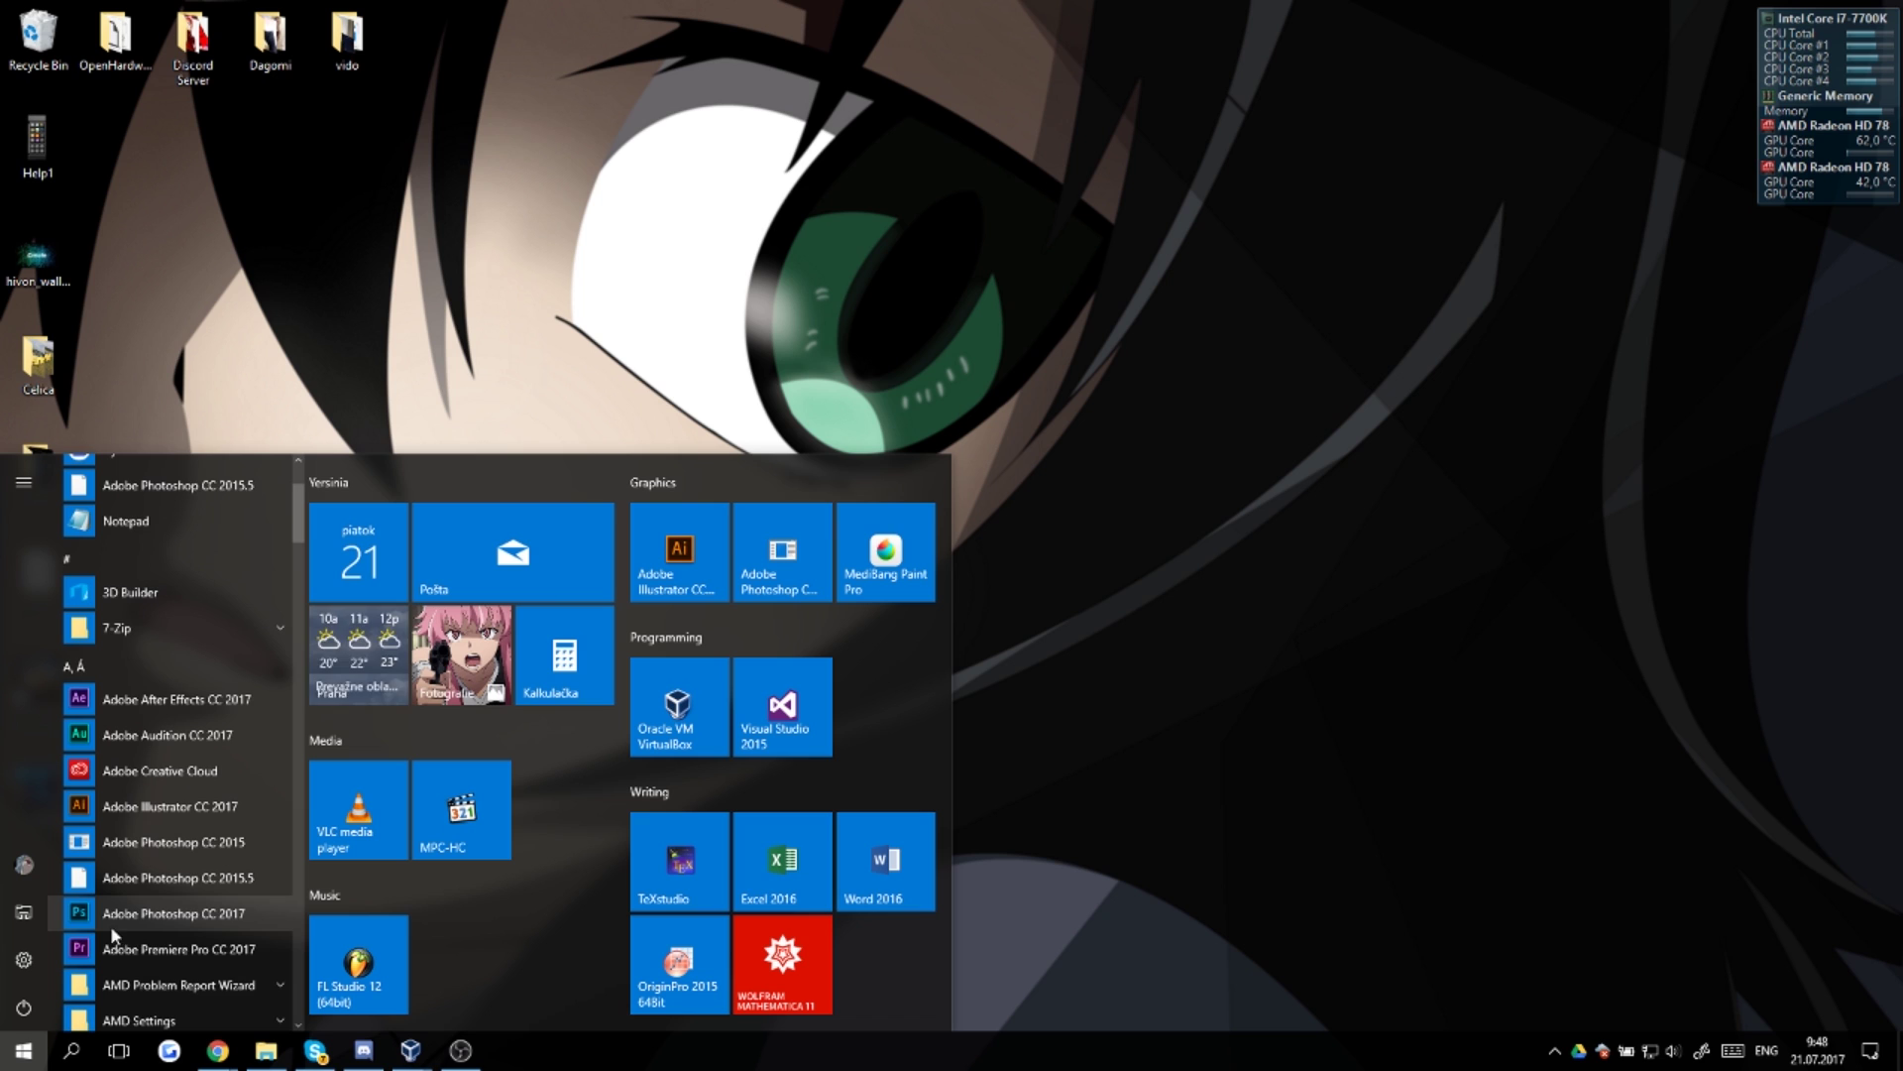
{"action": "scroll", "coordinate": [129, 845], "scroll_direction": "down", "scroll_amount": 1}
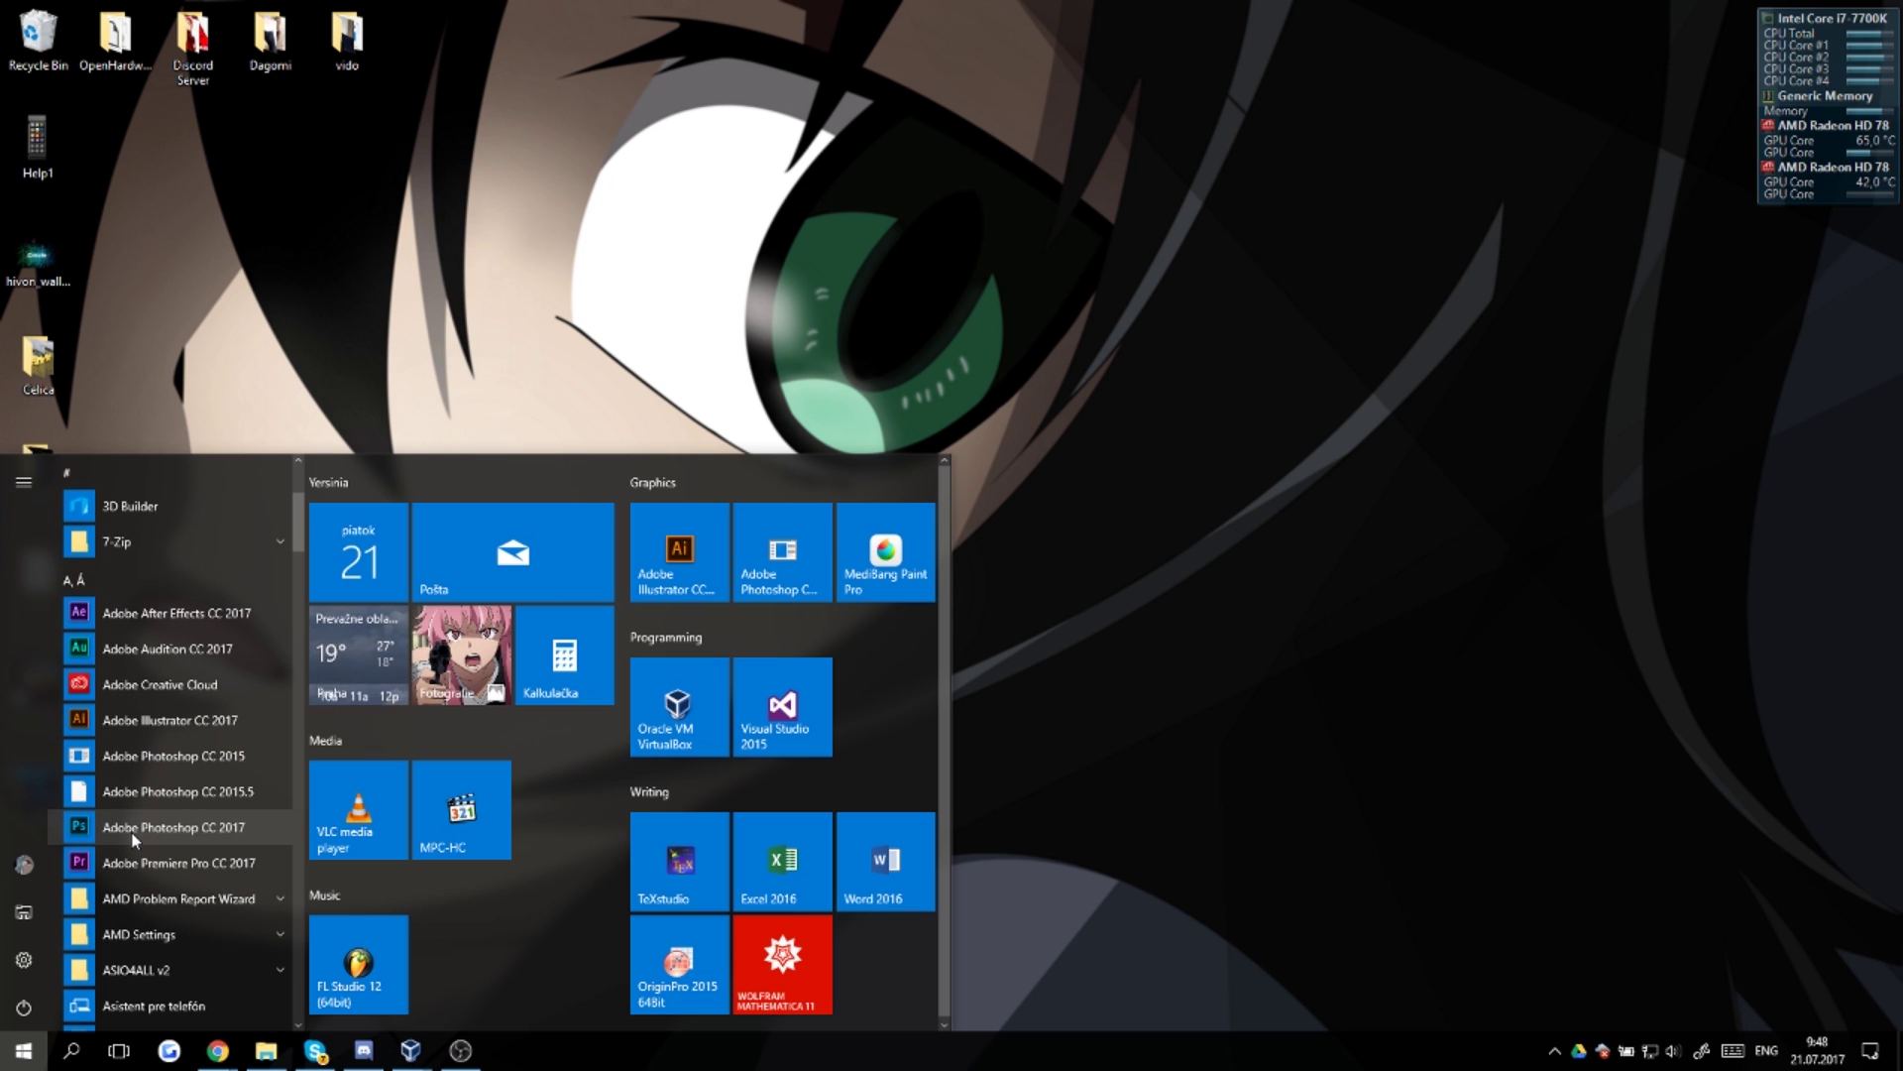
{"action": "left_click", "coordinate": [132, 833]}
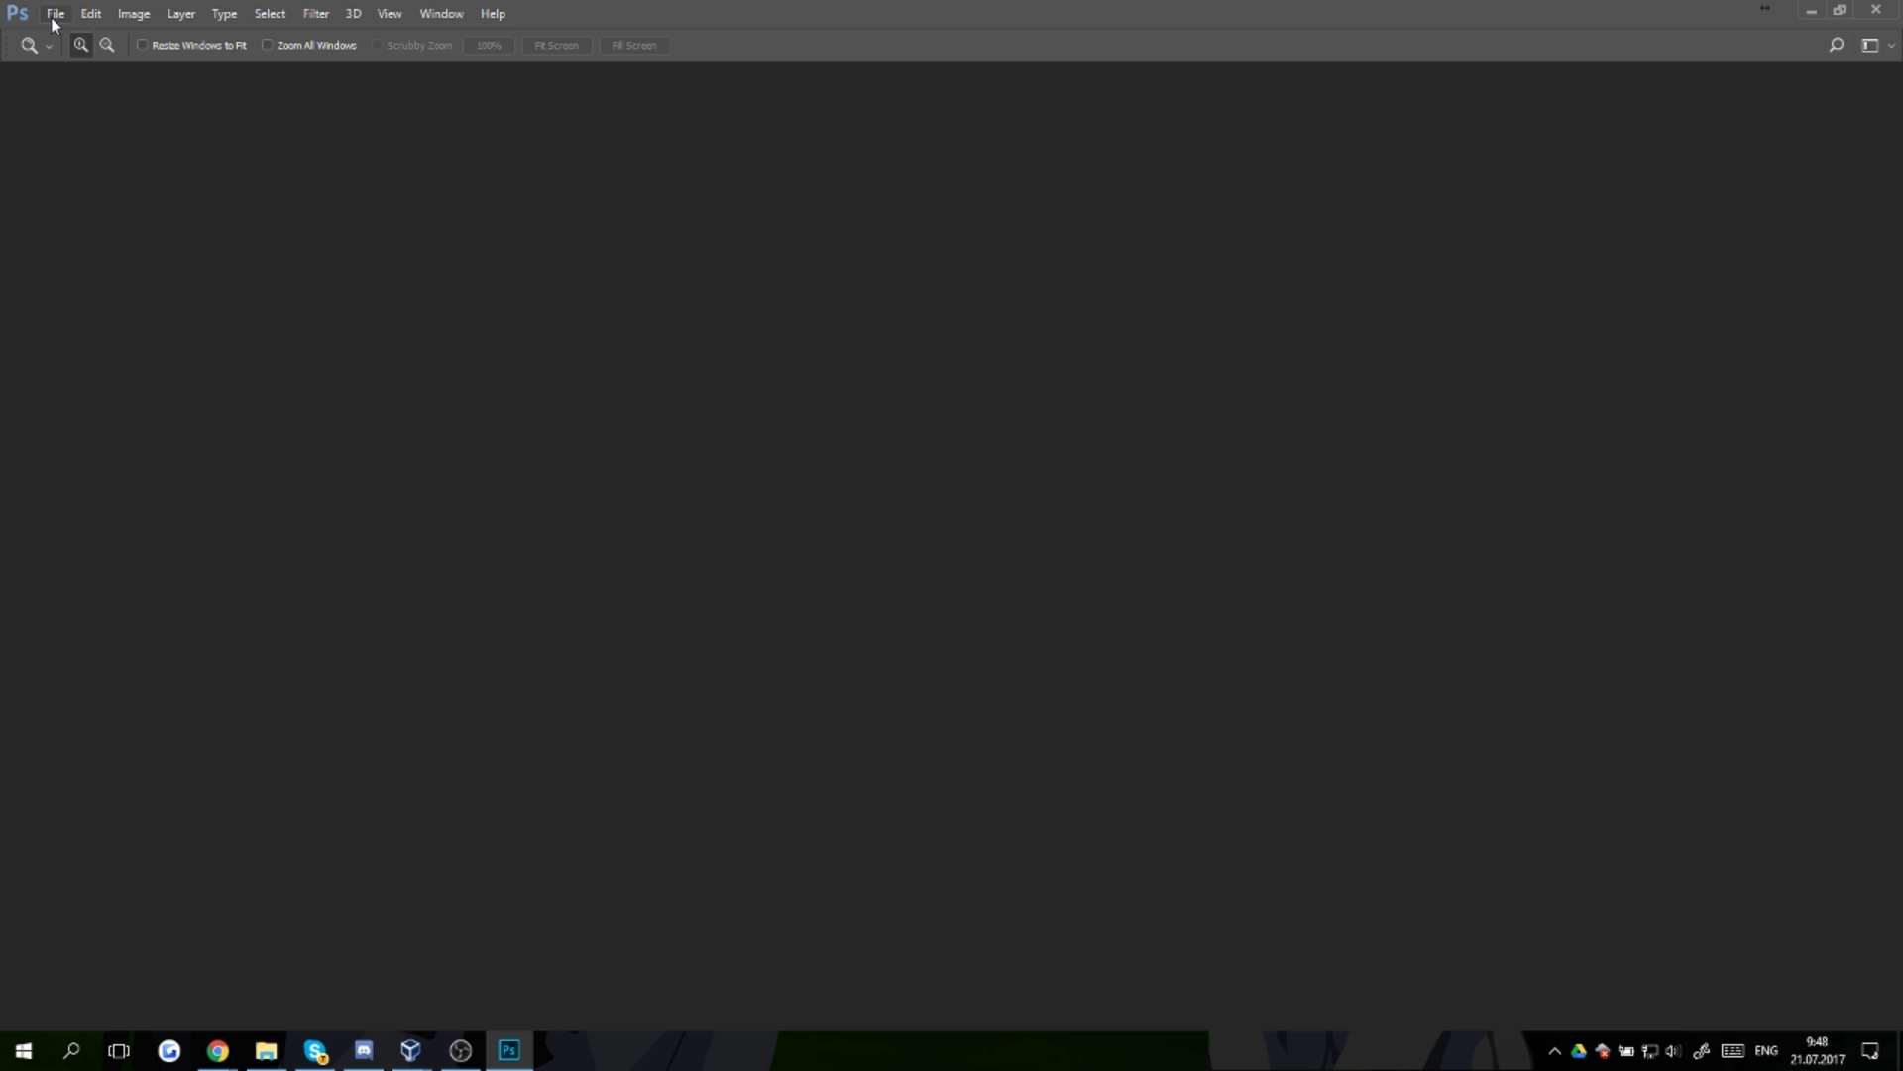
Step: Start File > Open, dismiss the low-vRAM warning, and select Portrait in the Desktop folder
{"action": "left_click", "coordinate": [55, 16]}
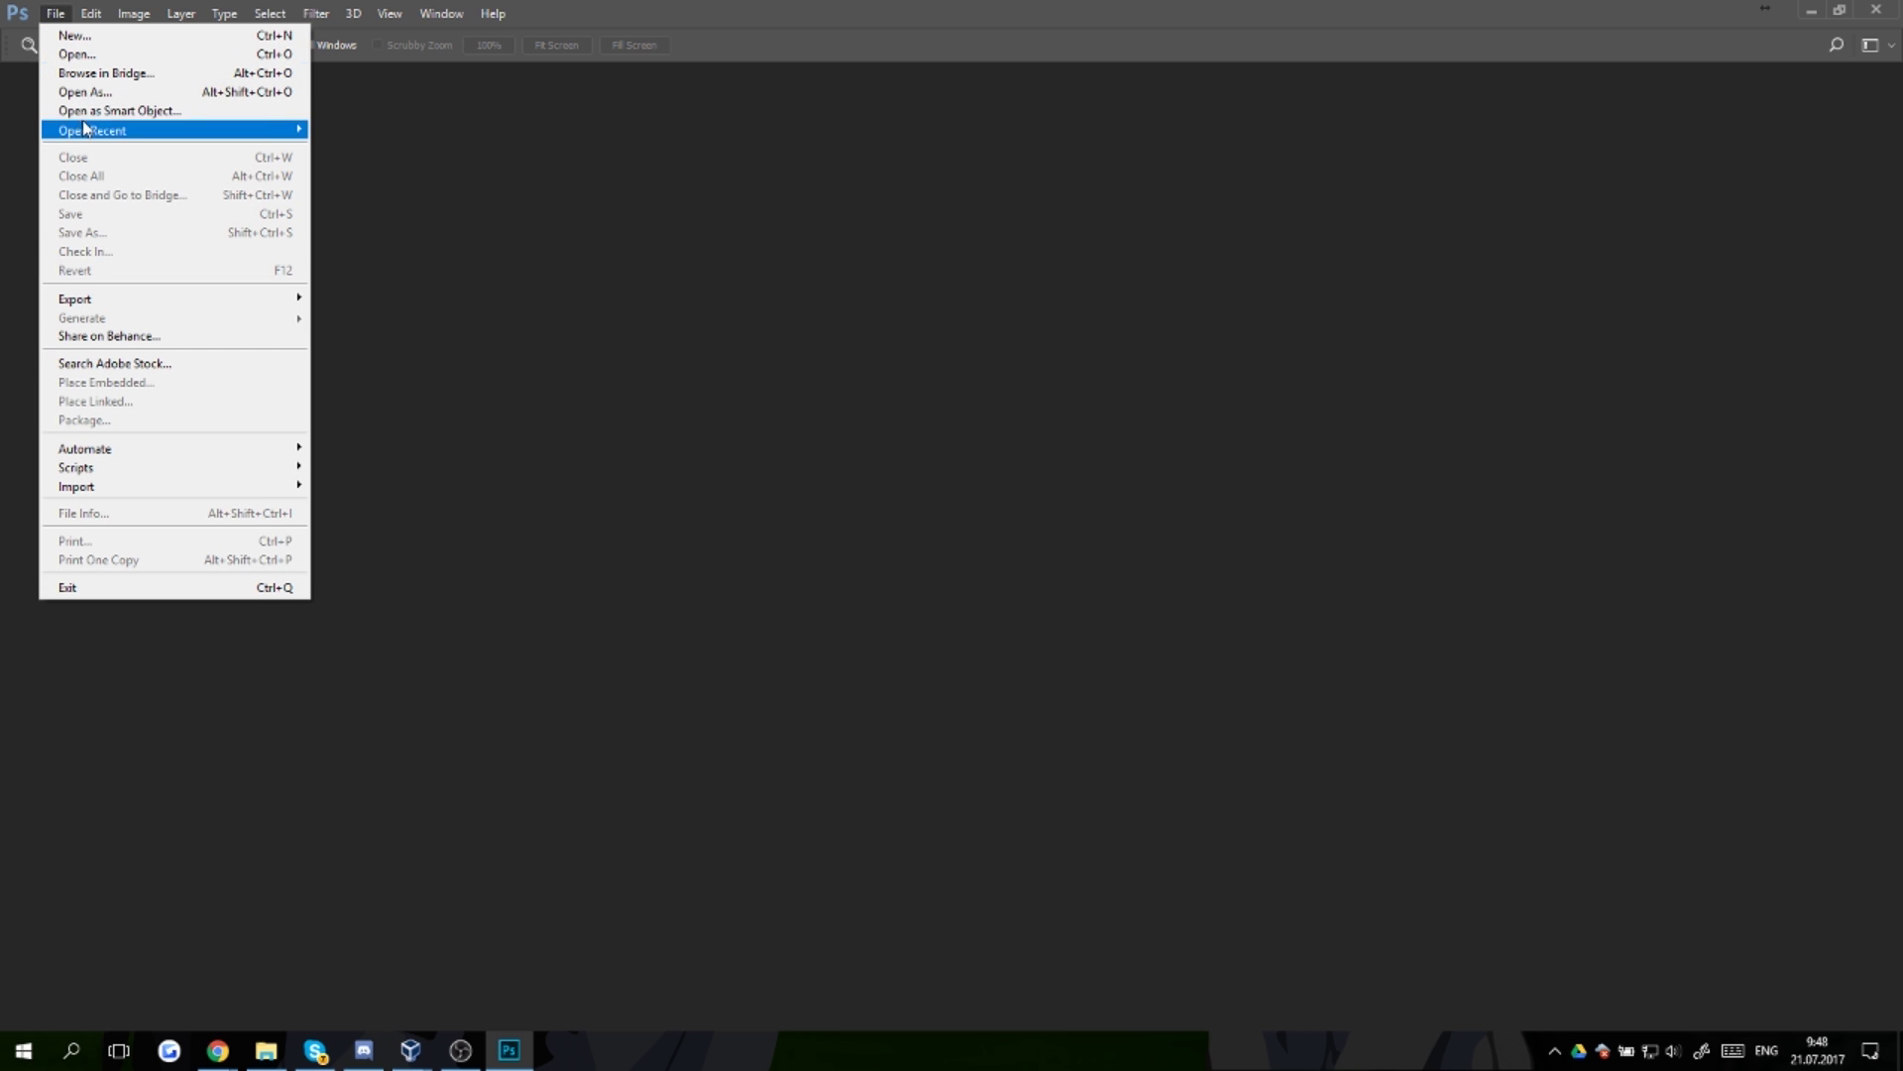
{"action": "left_click", "coordinate": [112, 60]}
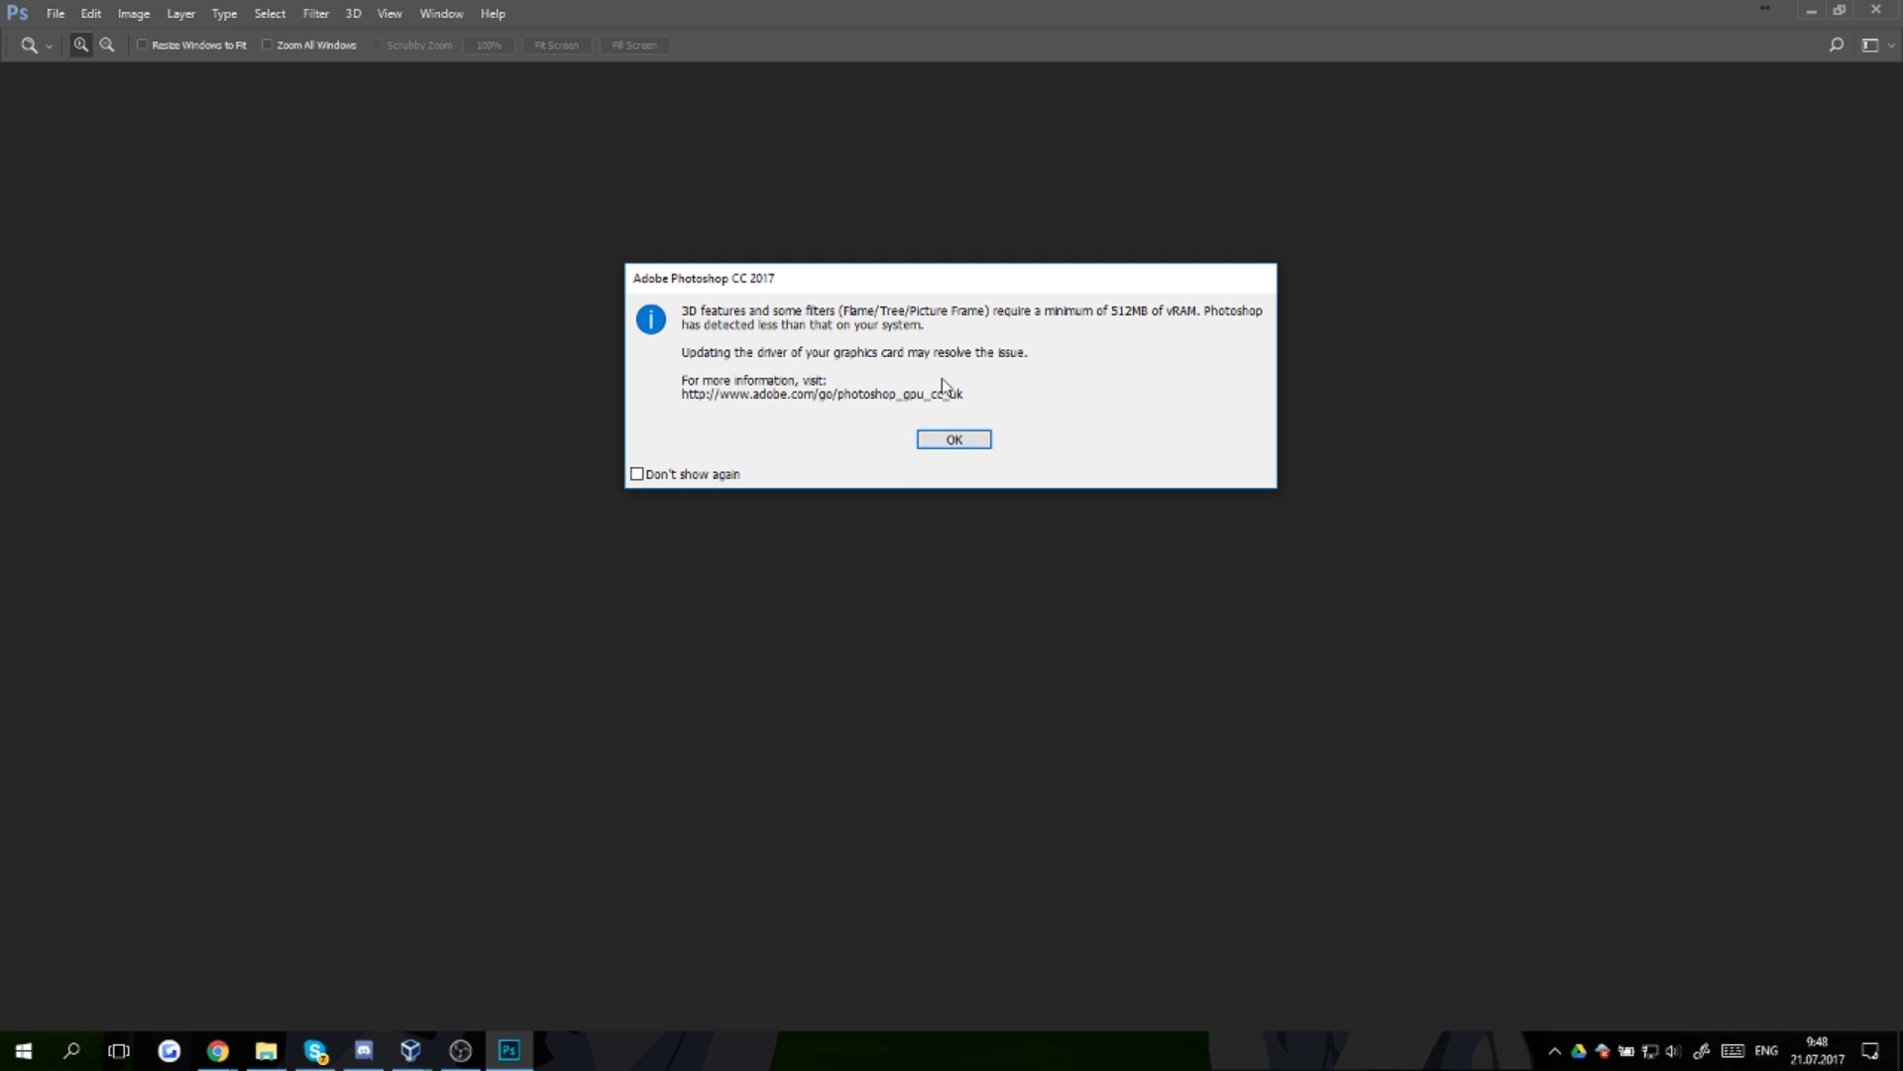
{"action": "left_click", "coordinate": [954, 441]}
{"action": "key", "text": "ctrl+o"}
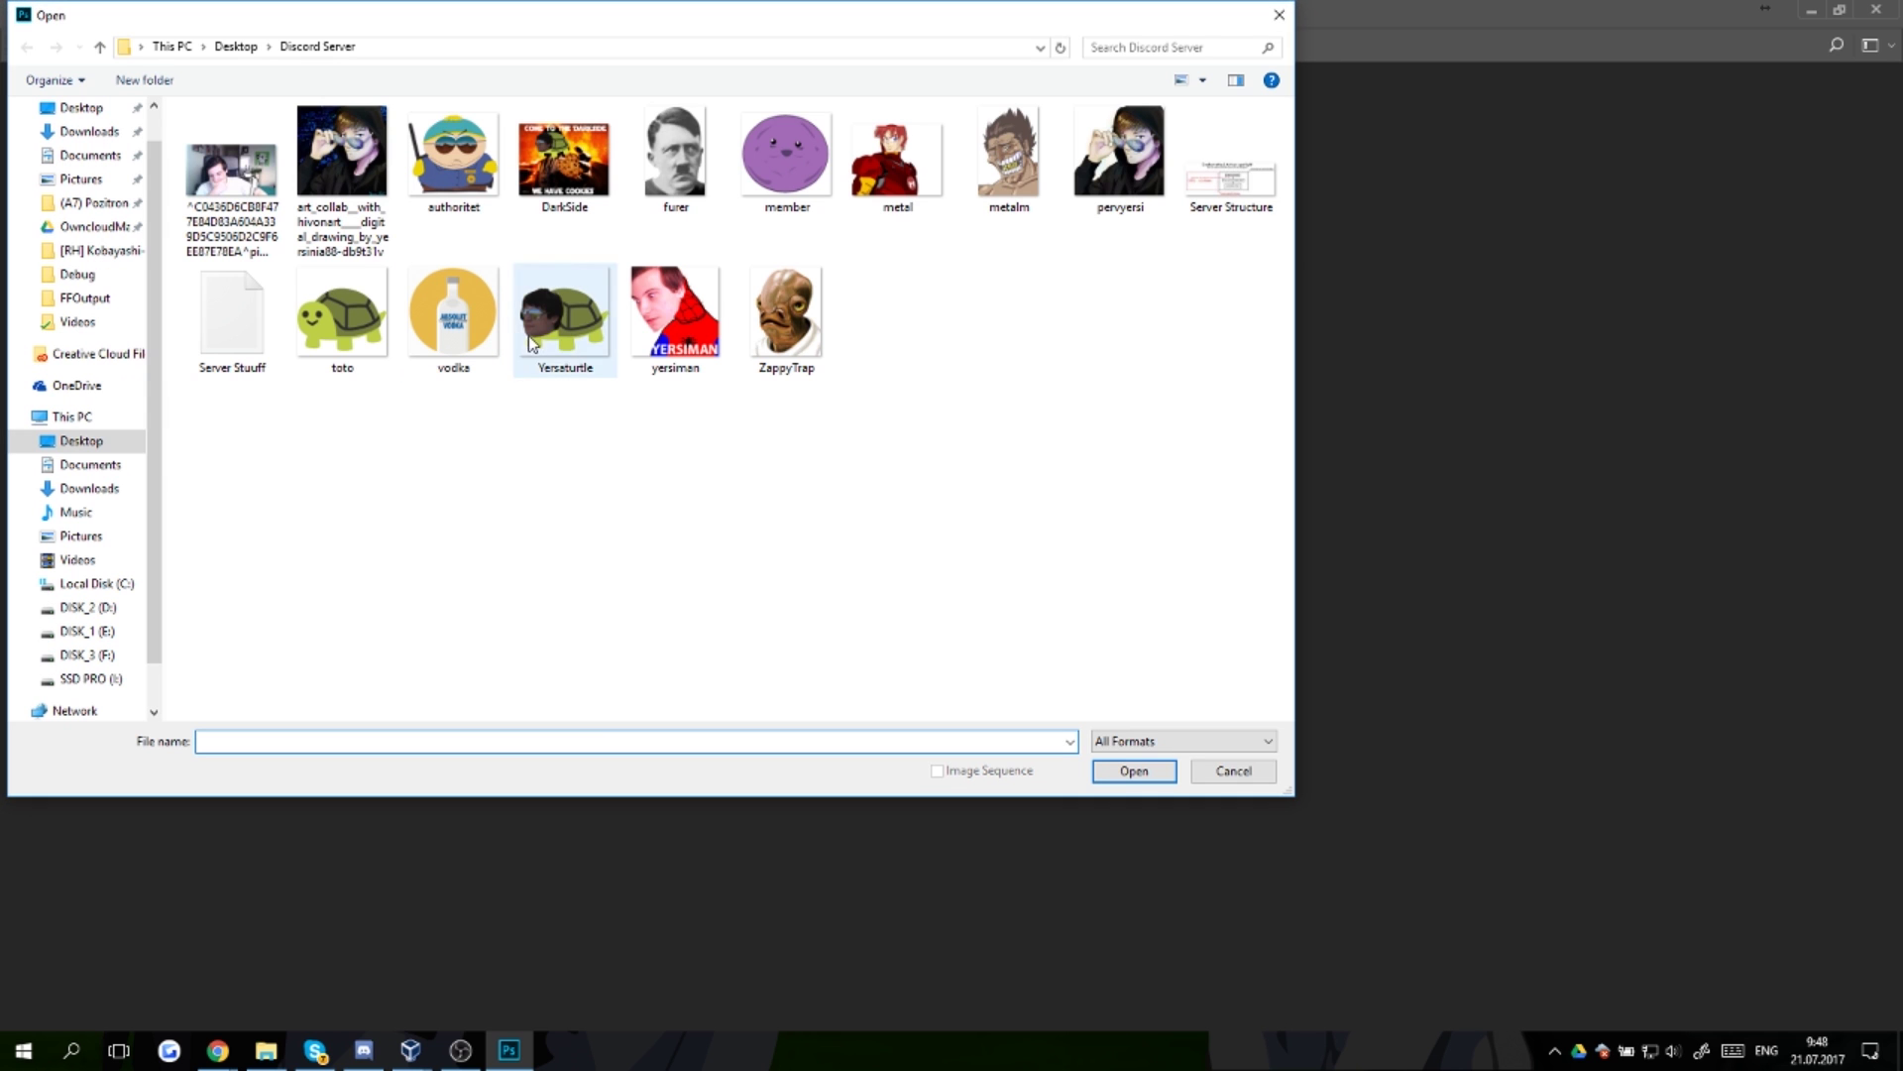
{"action": "left_click", "coordinate": [87, 114]}
{"action": "left_click", "coordinate": [1227, 164]}
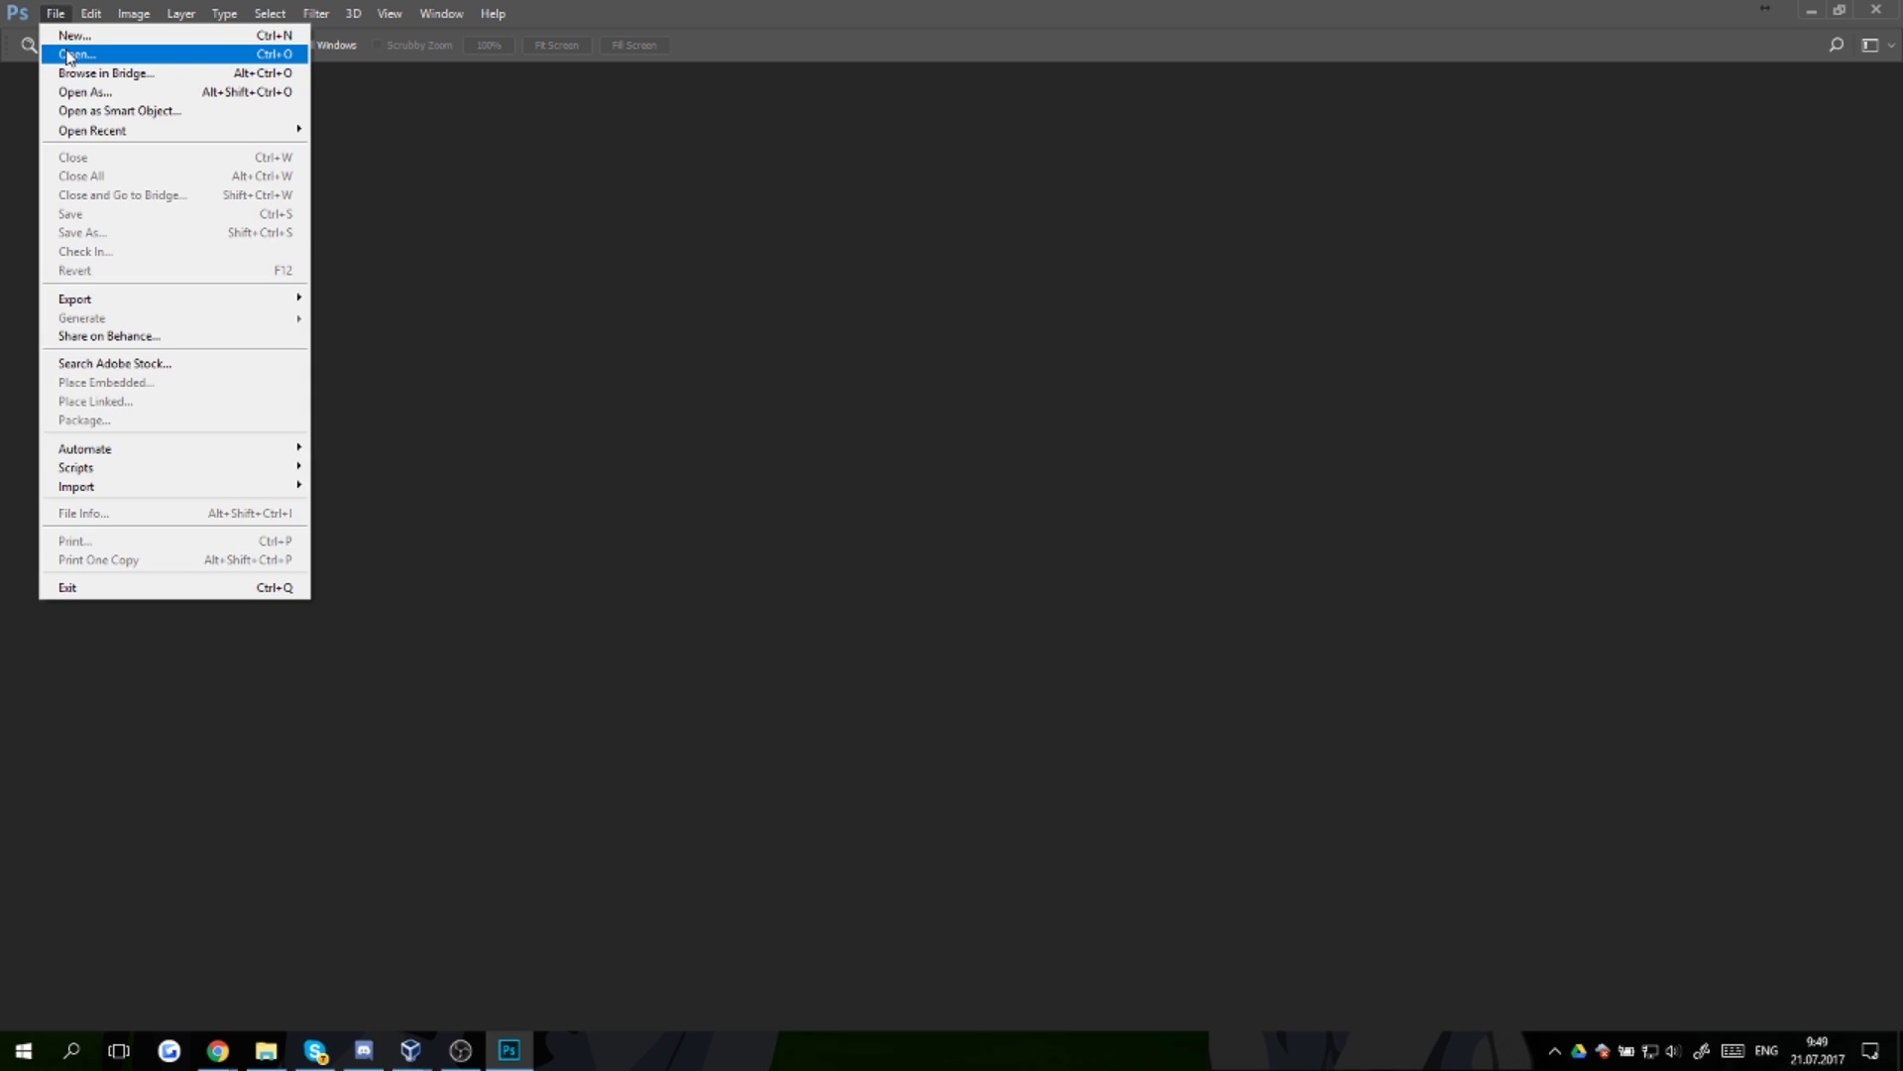
Step: Bring up the Open dialog twice and cancel it without opening any file
{"action": "key", "text": "o"}
{"action": "left_click", "coordinate": [1054, 195]}
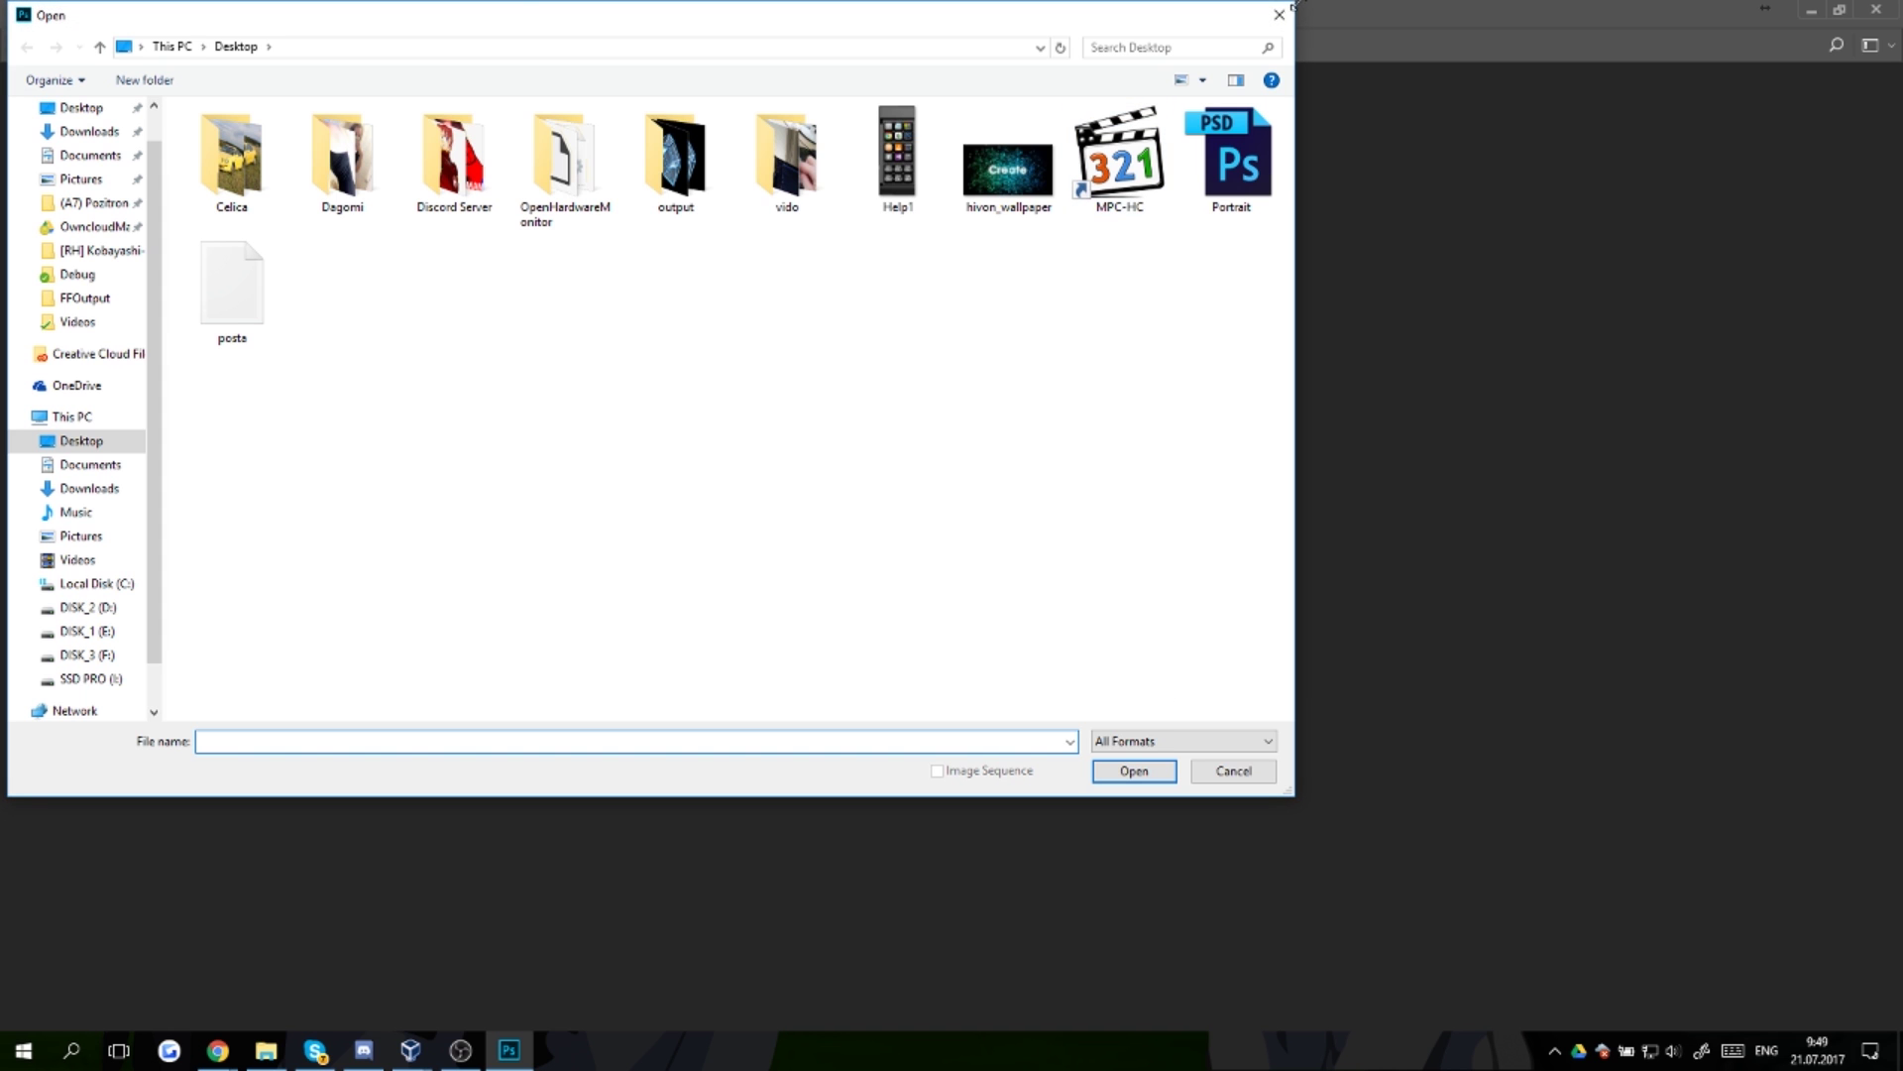
{"action": "left_click", "coordinate": [1279, 13]}
{"action": "key", "text": "ctrl+o"}
{"action": "left_click", "coordinate": [1279, 14]}
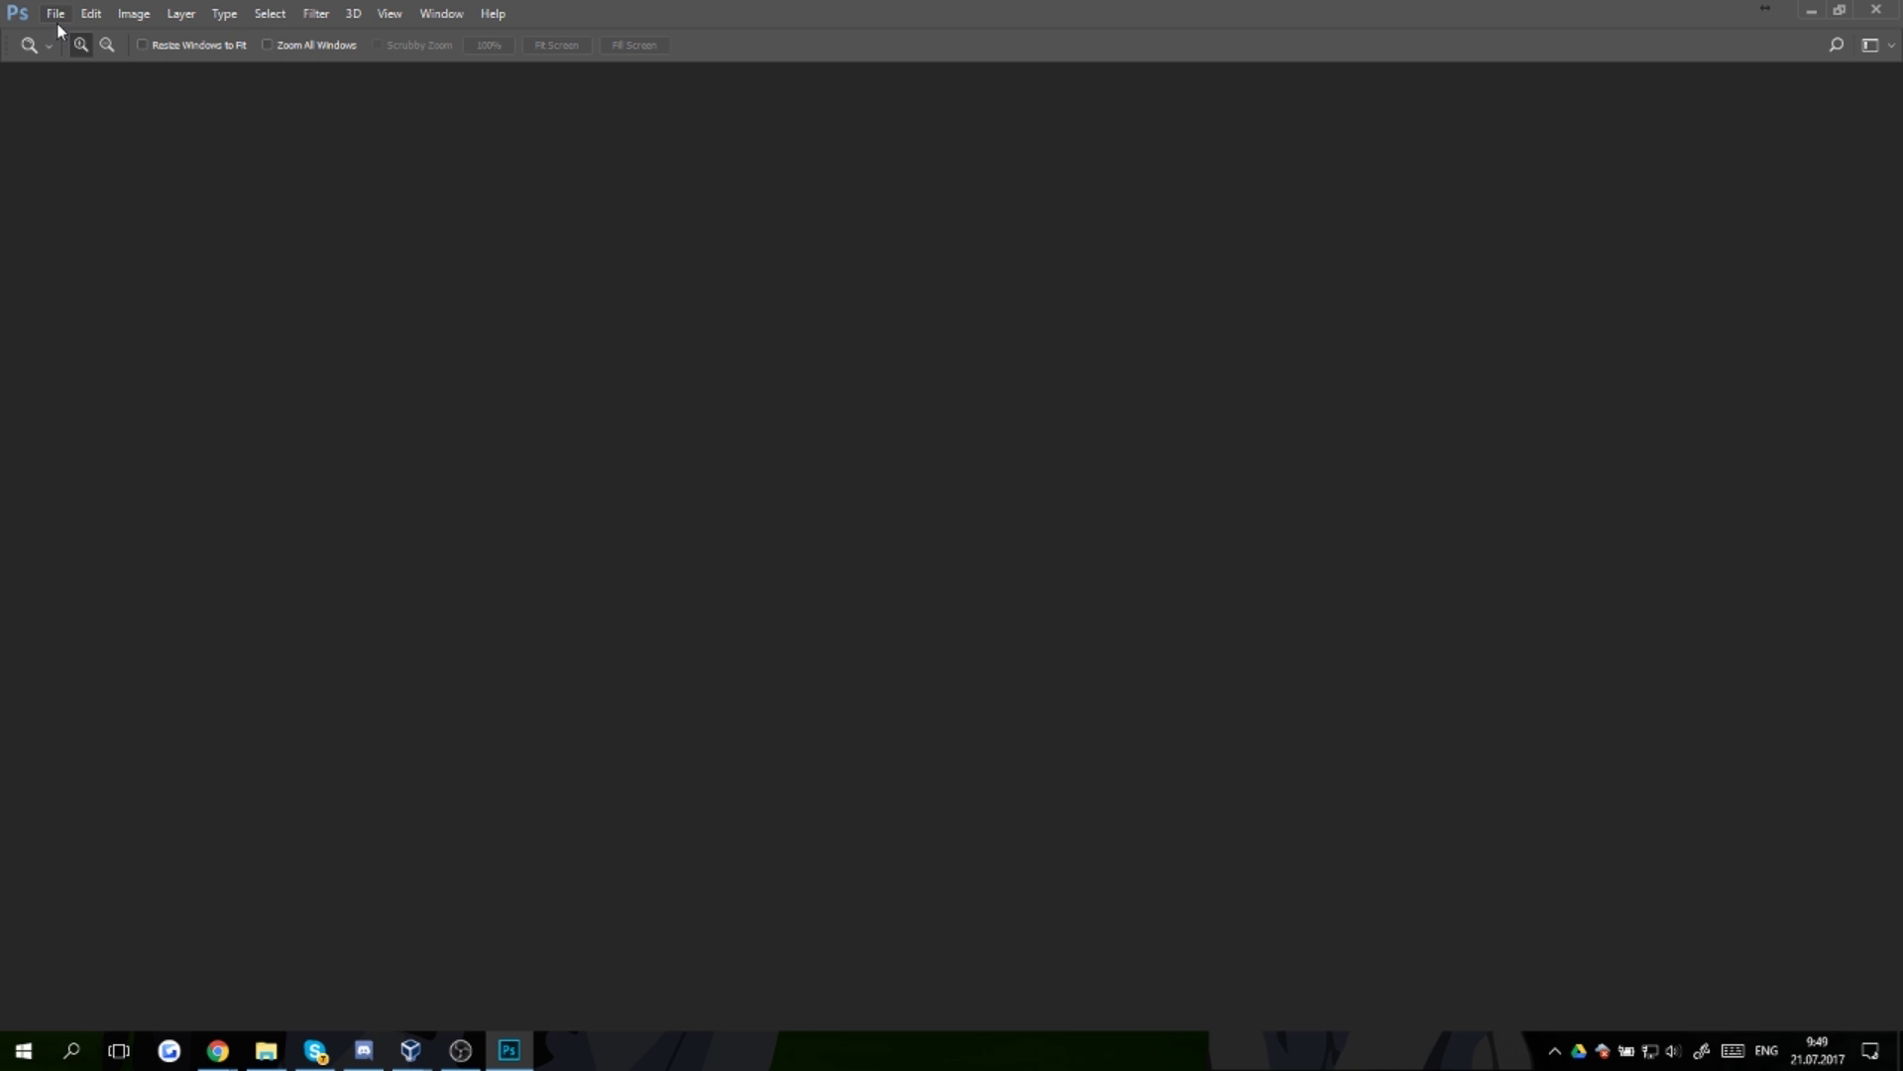
Step: Open and close the File menu twice without choosing a command
{"action": "left_click", "coordinate": [56, 15]}
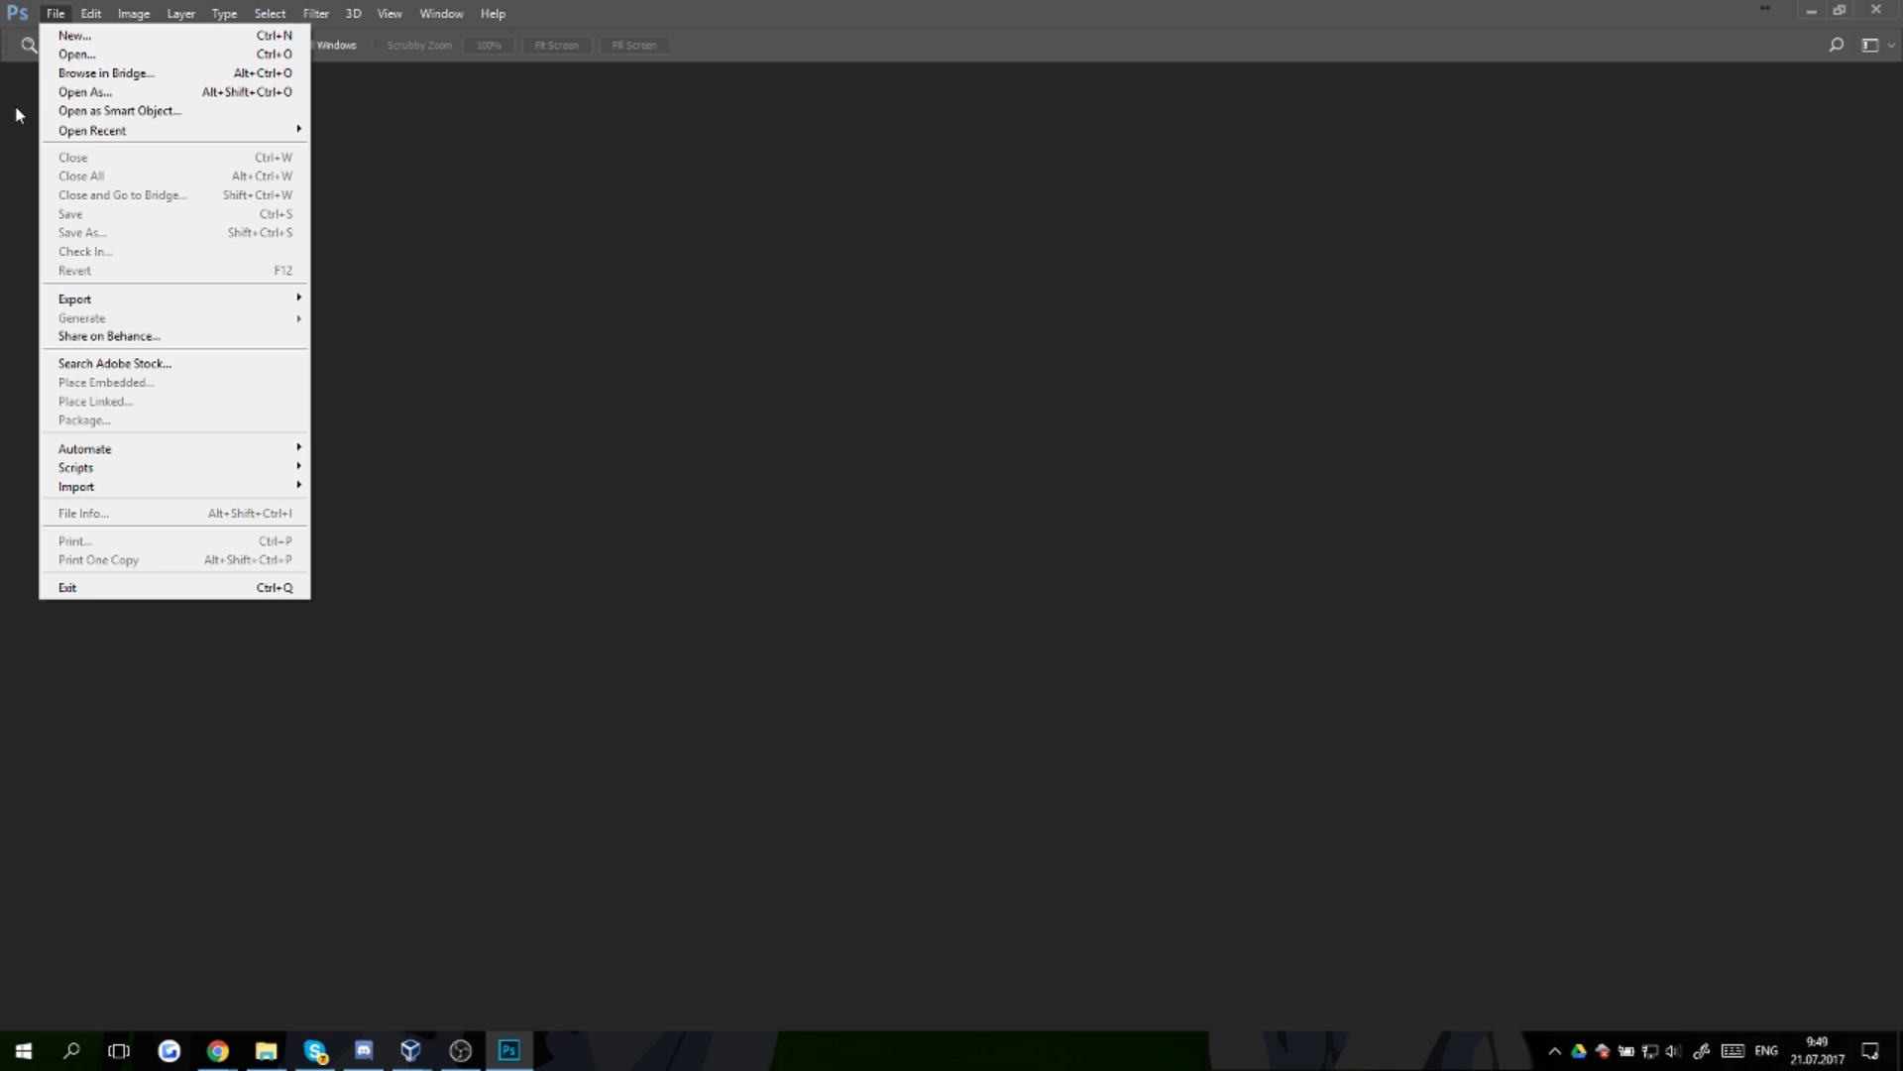
{"action": "left_click", "coordinate": [672, 10]}
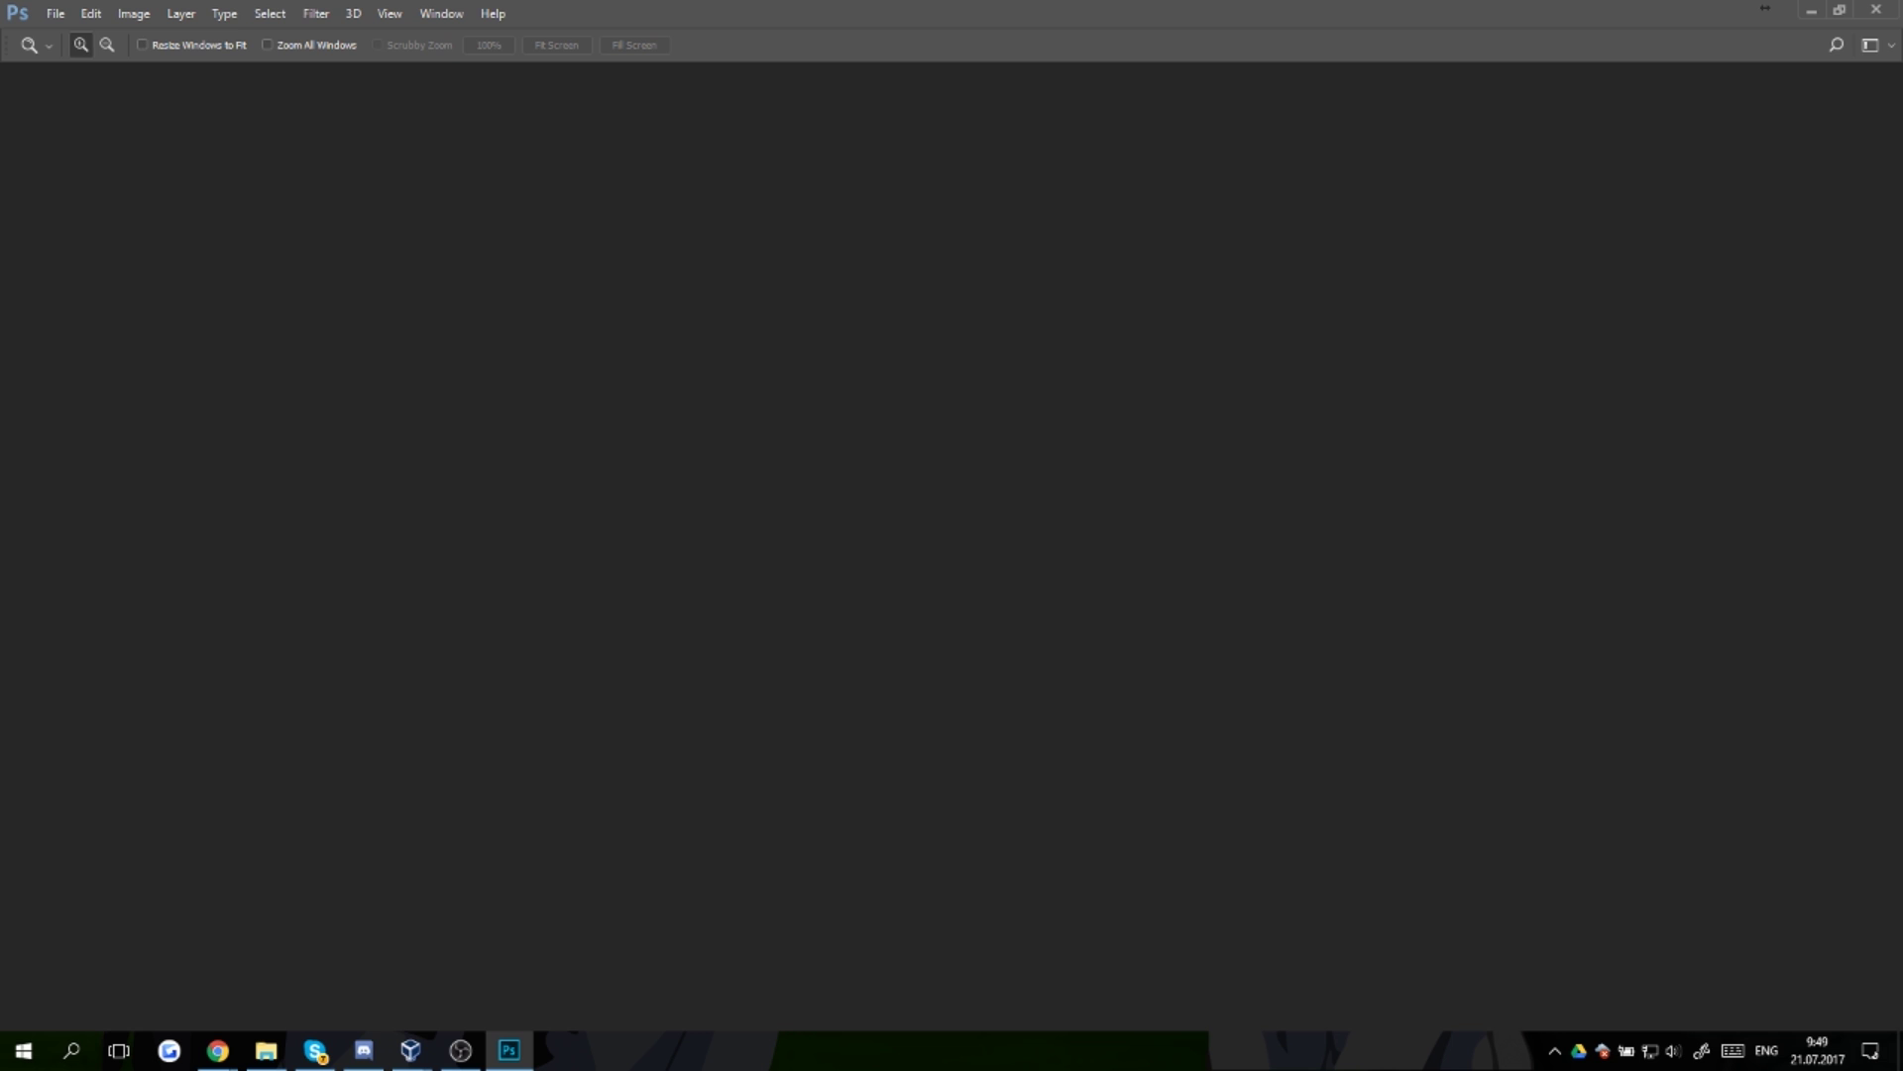
{"action": "left_click", "coordinate": [60, 14]}
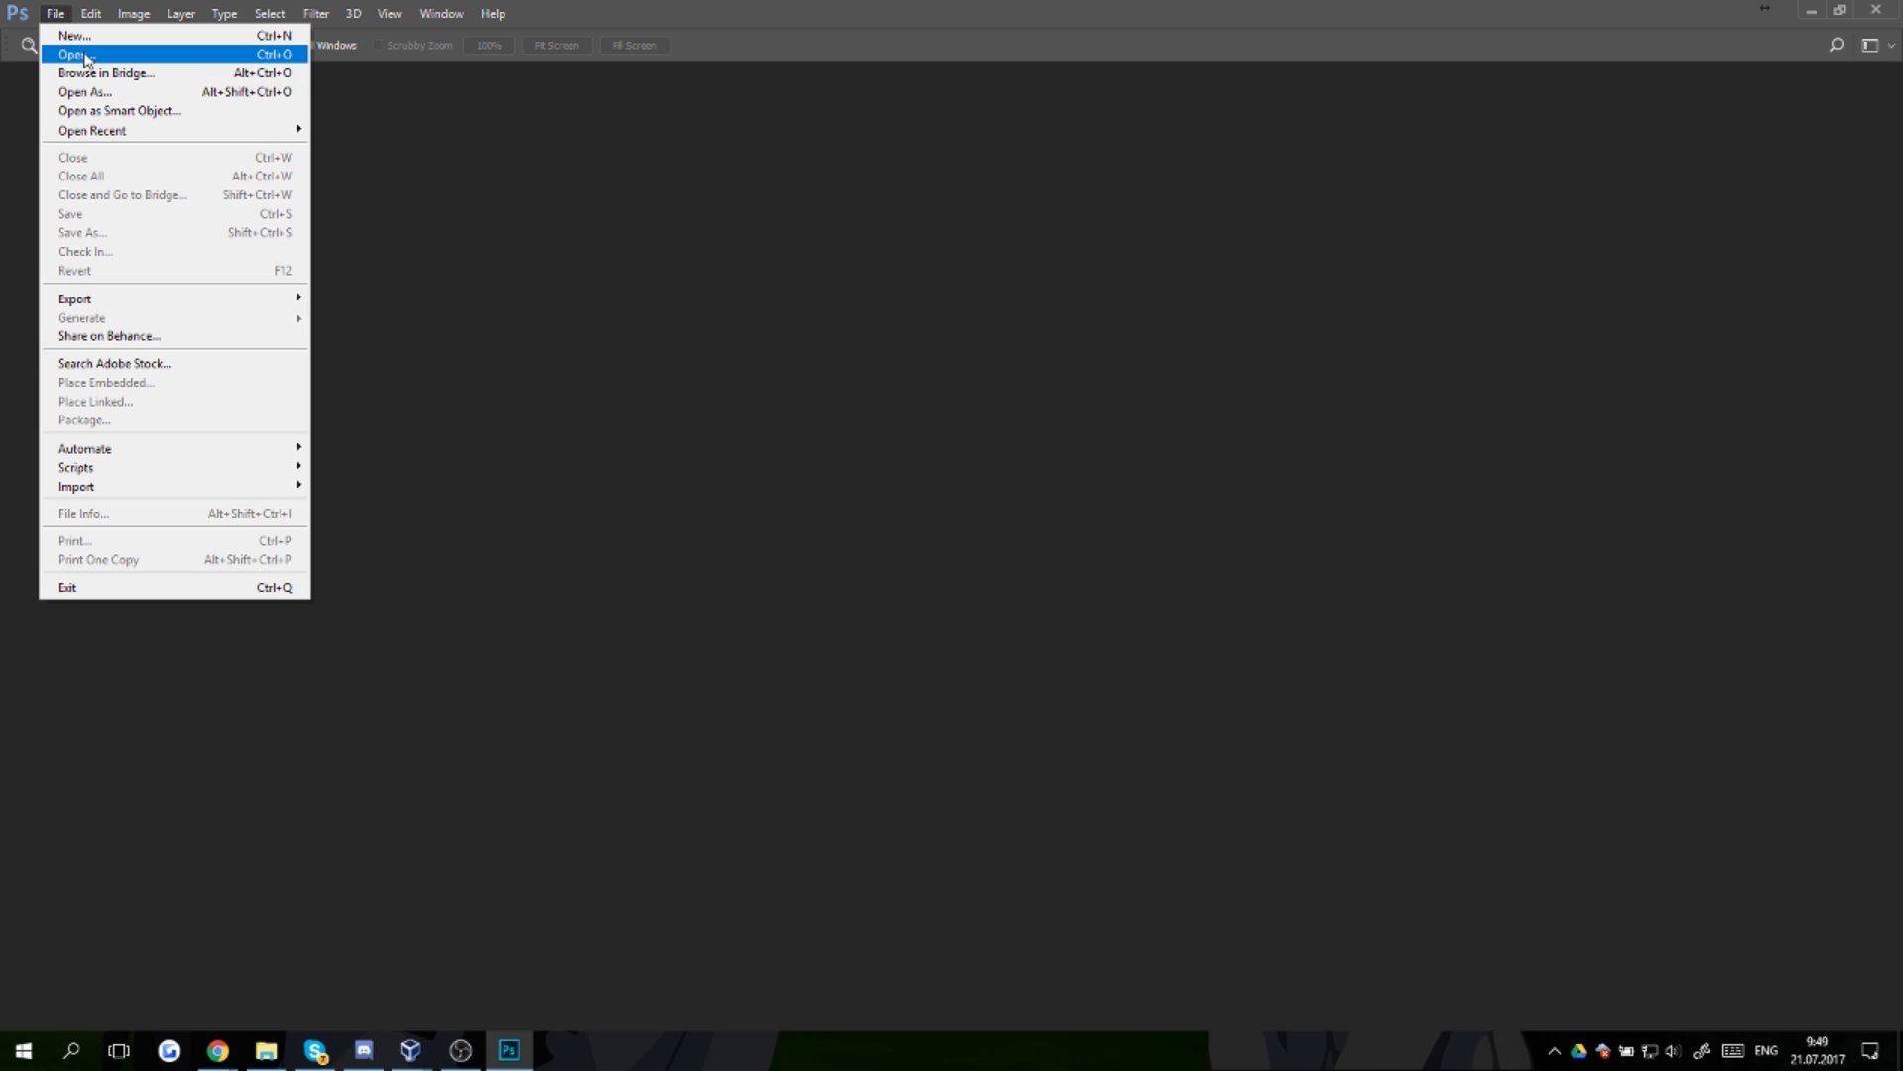
{"action": "left_click", "coordinate": [1145, 325]}
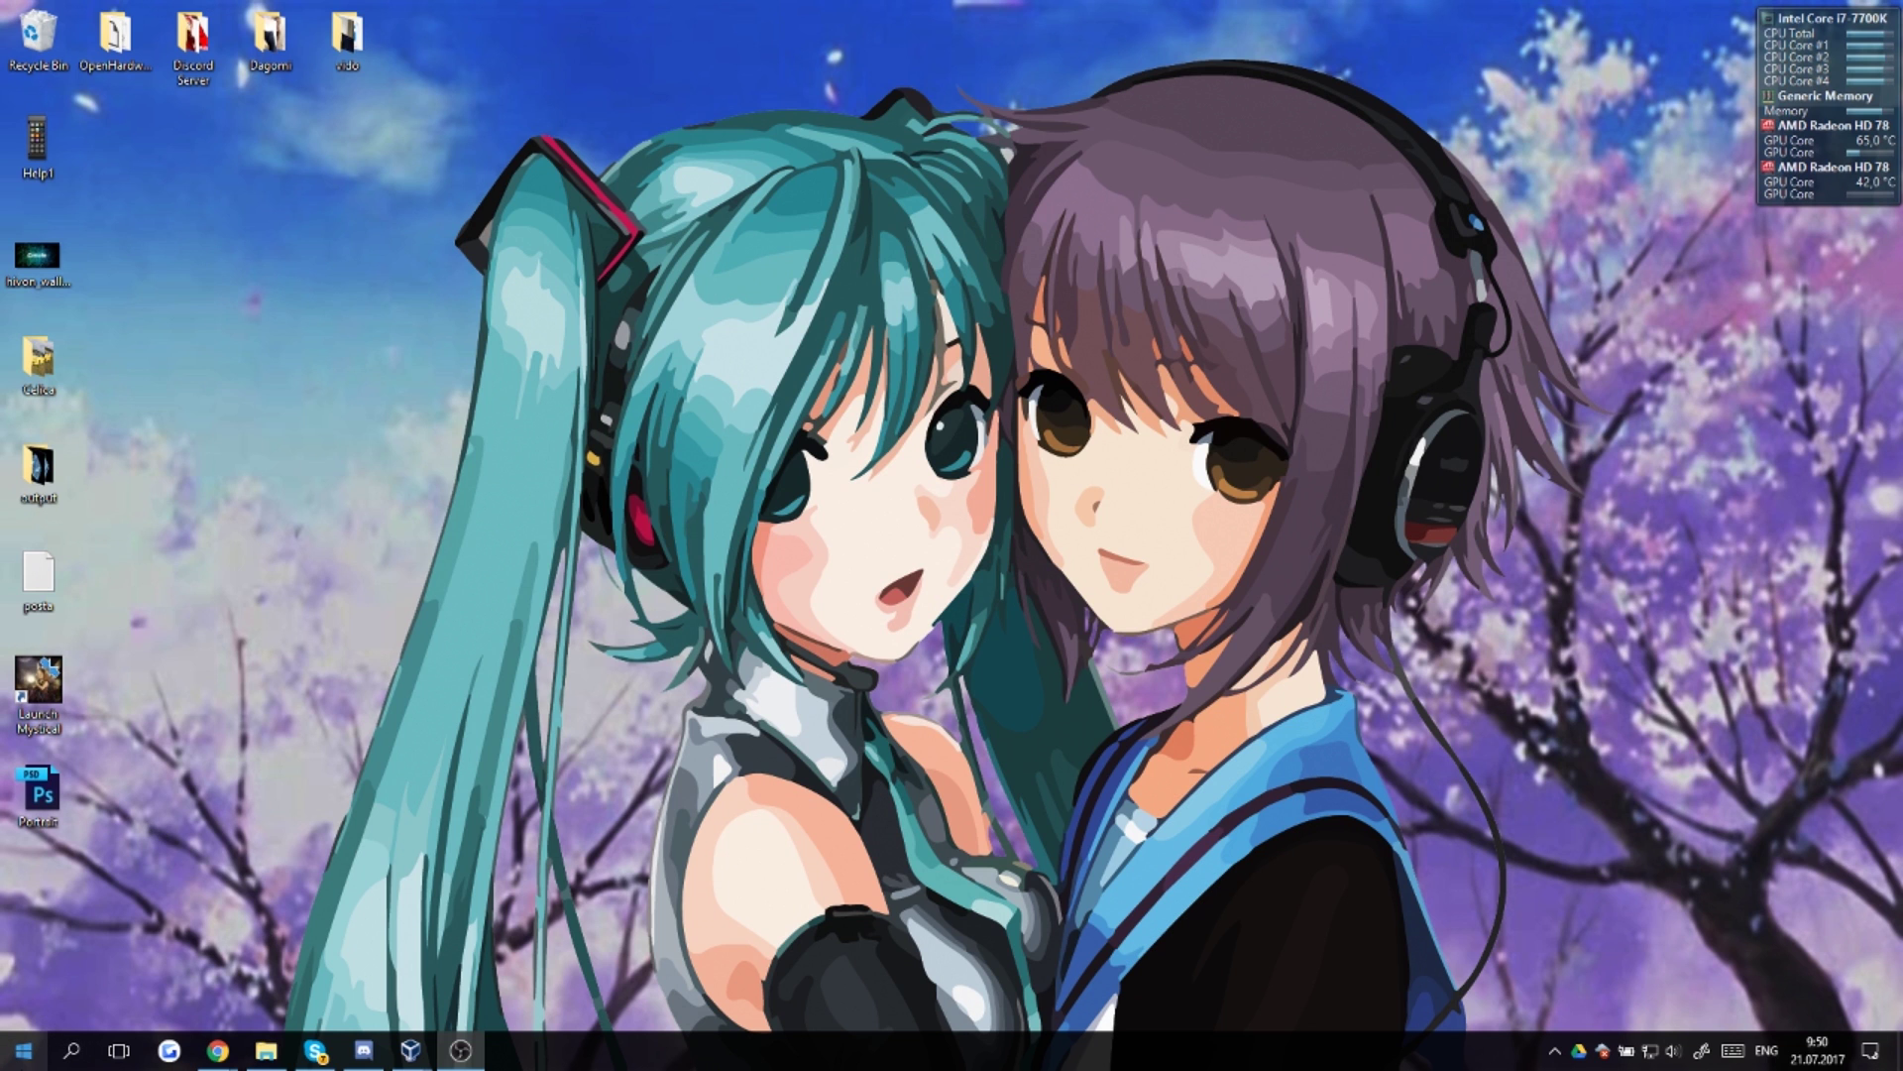
Step: Search 'device' in the Start menu and launch Device Manager from the results
{"action": "left_click", "coordinate": [23, 1050]}
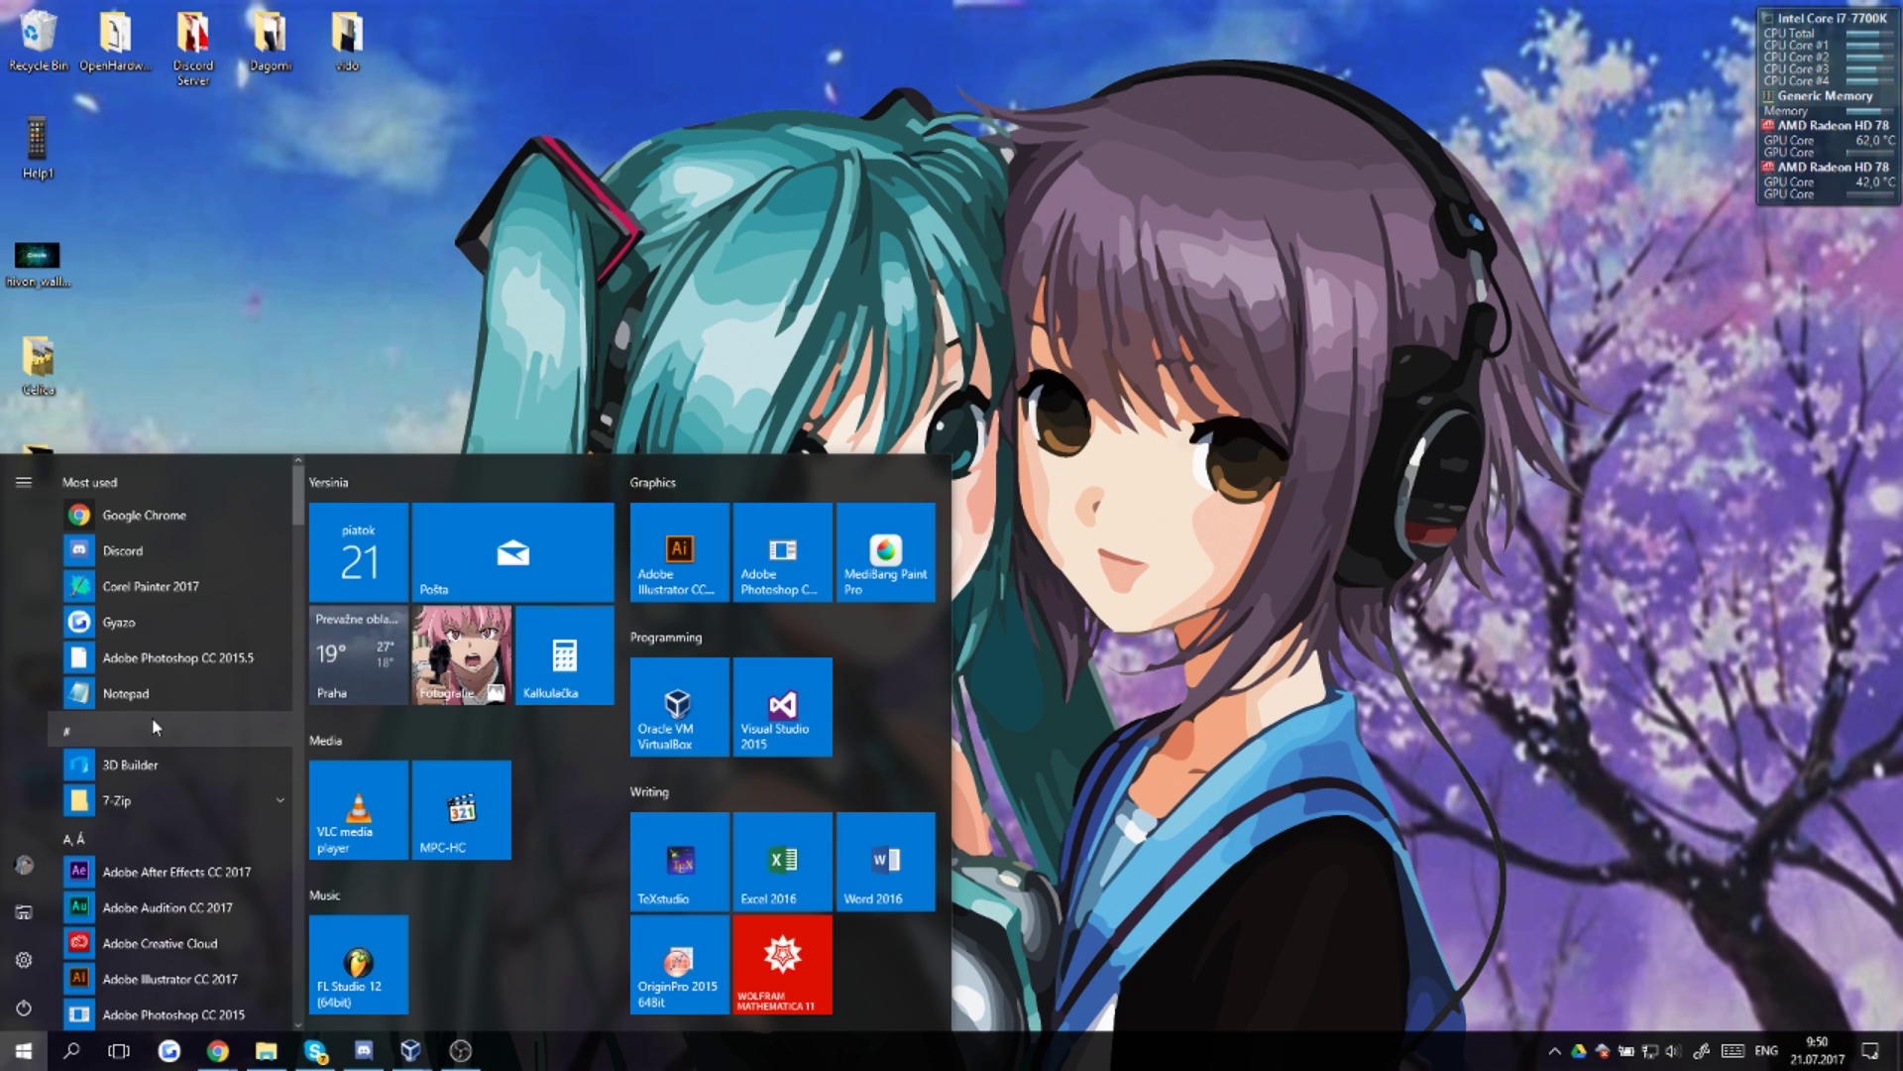
{"action": "scroll", "coordinate": [154, 729], "scroll_direction": "down", "scroll_amount": 1}
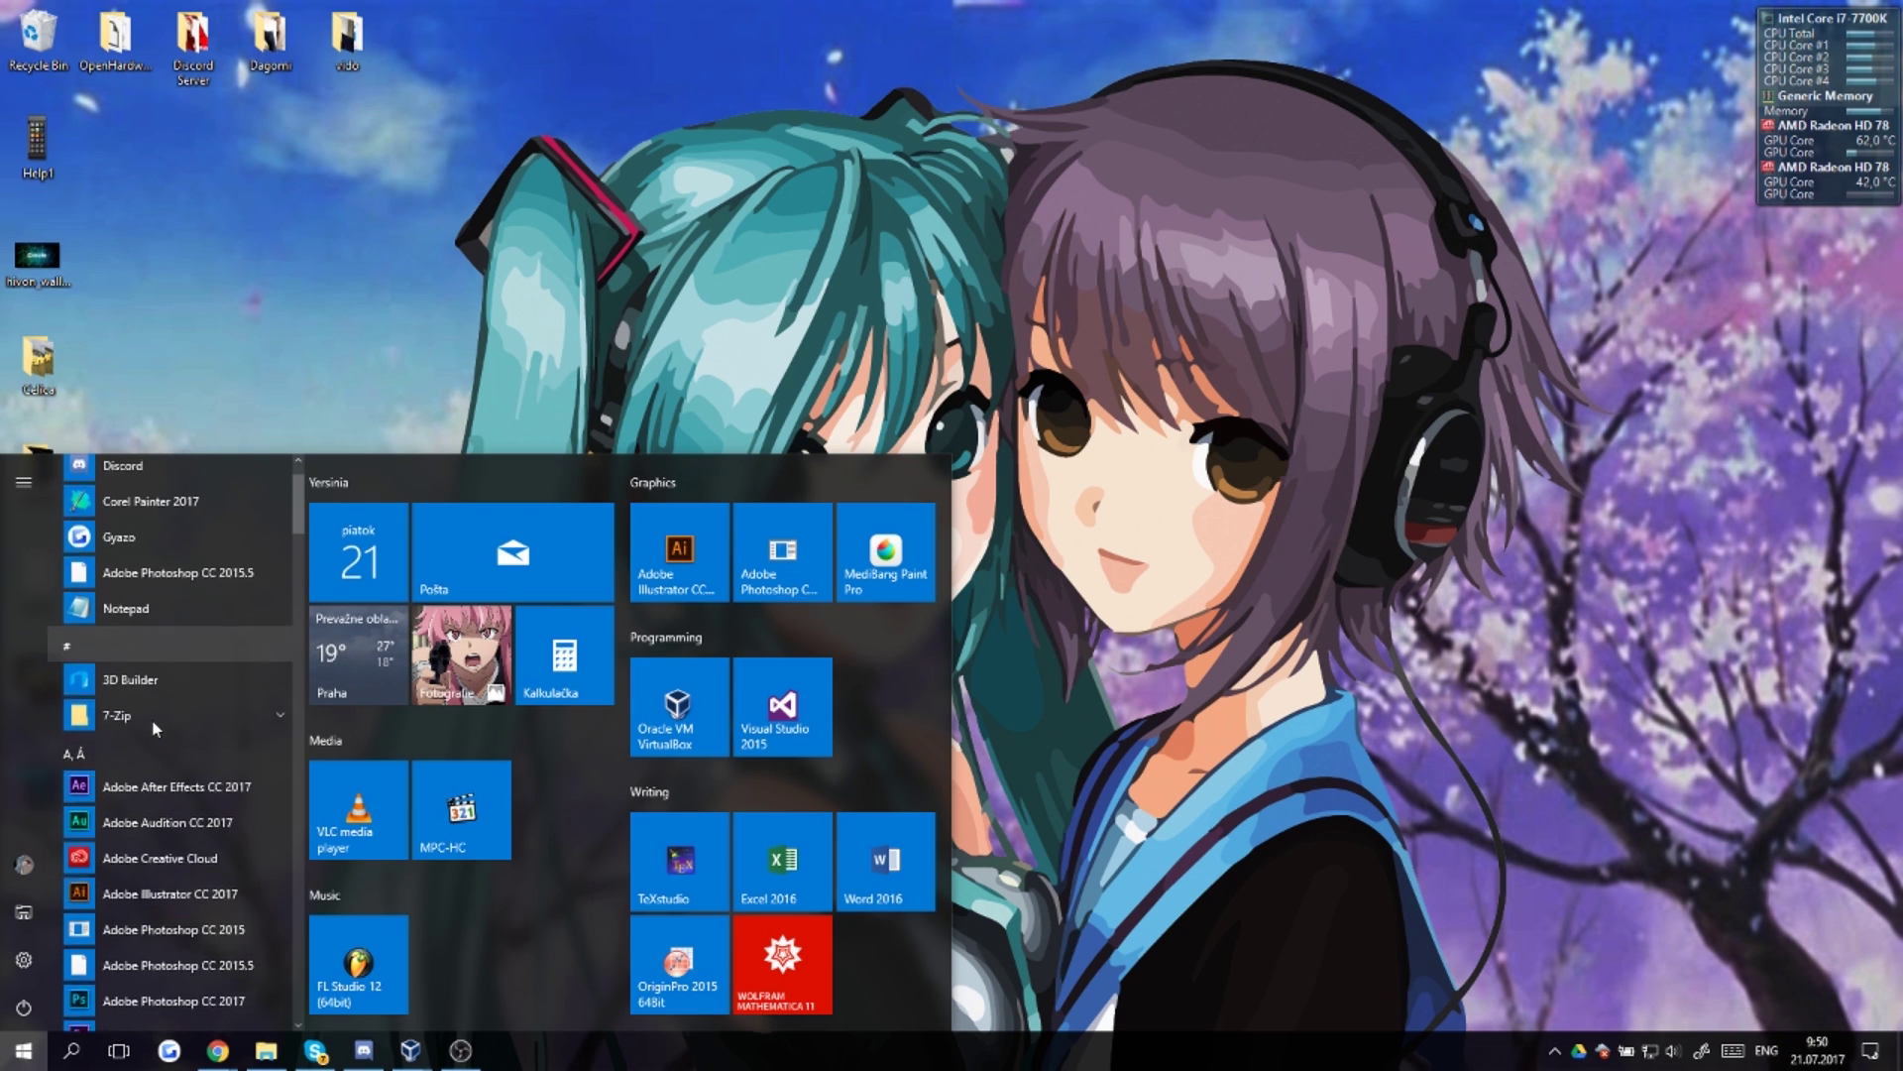
{"action": "scroll", "coordinate": [199, 877], "scroll_direction": "down", "scroll_amount": 1}
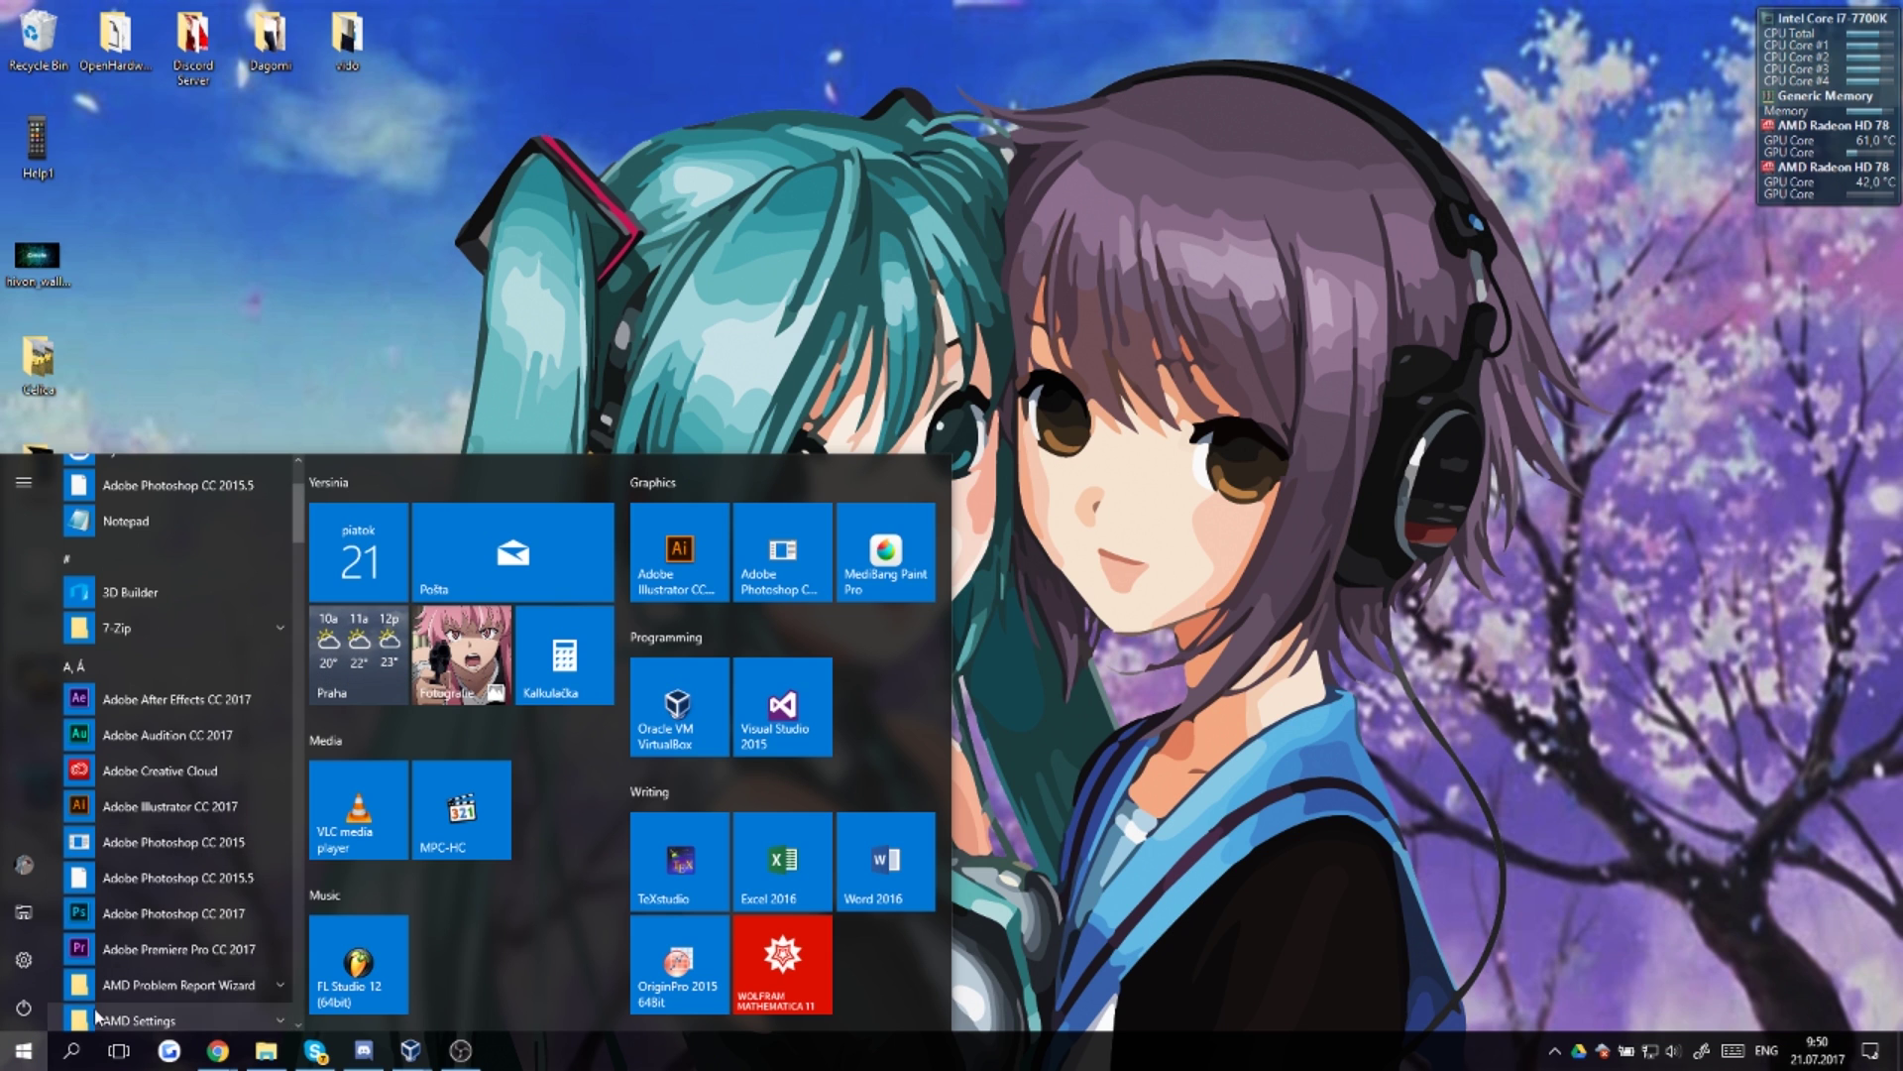
{"action": "scroll", "coordinate": [110, 922], "scroll_direction": "down", "scroll_amount": 2}
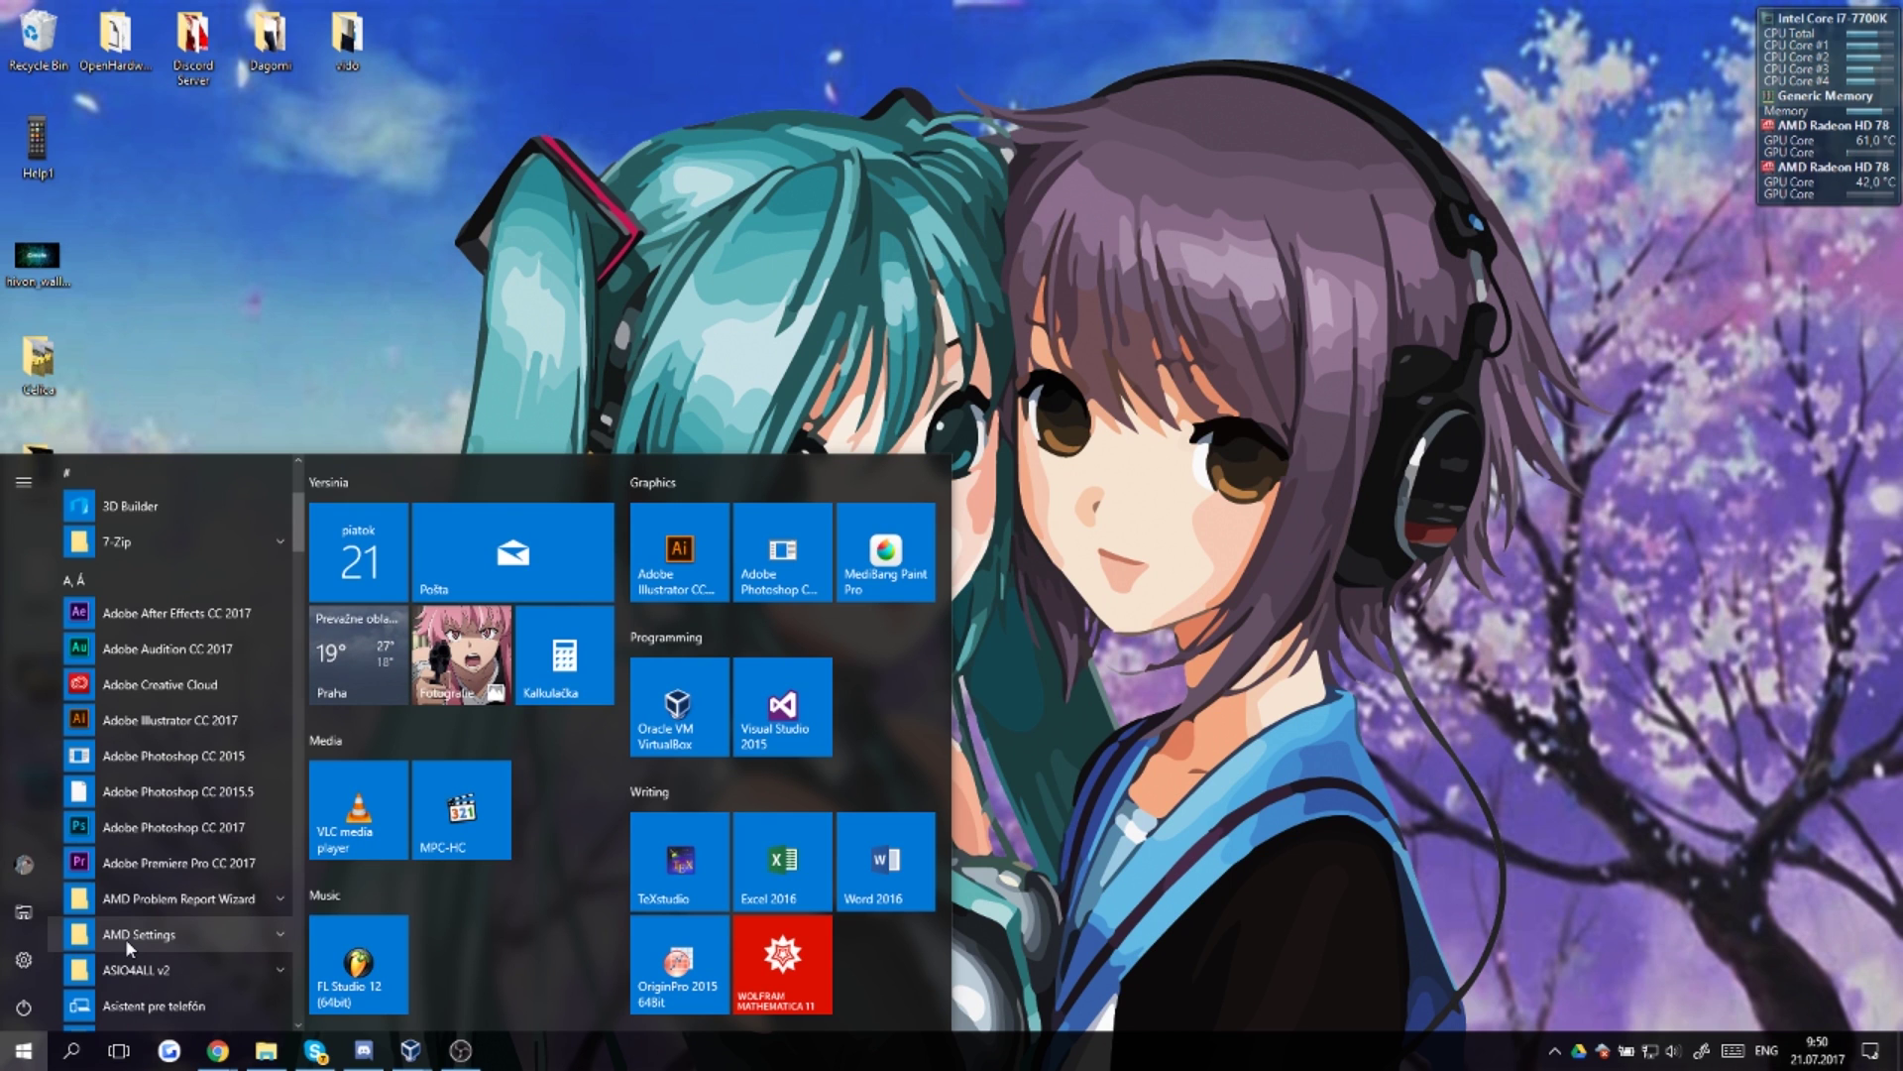
{"action": "type", "text": "device"}
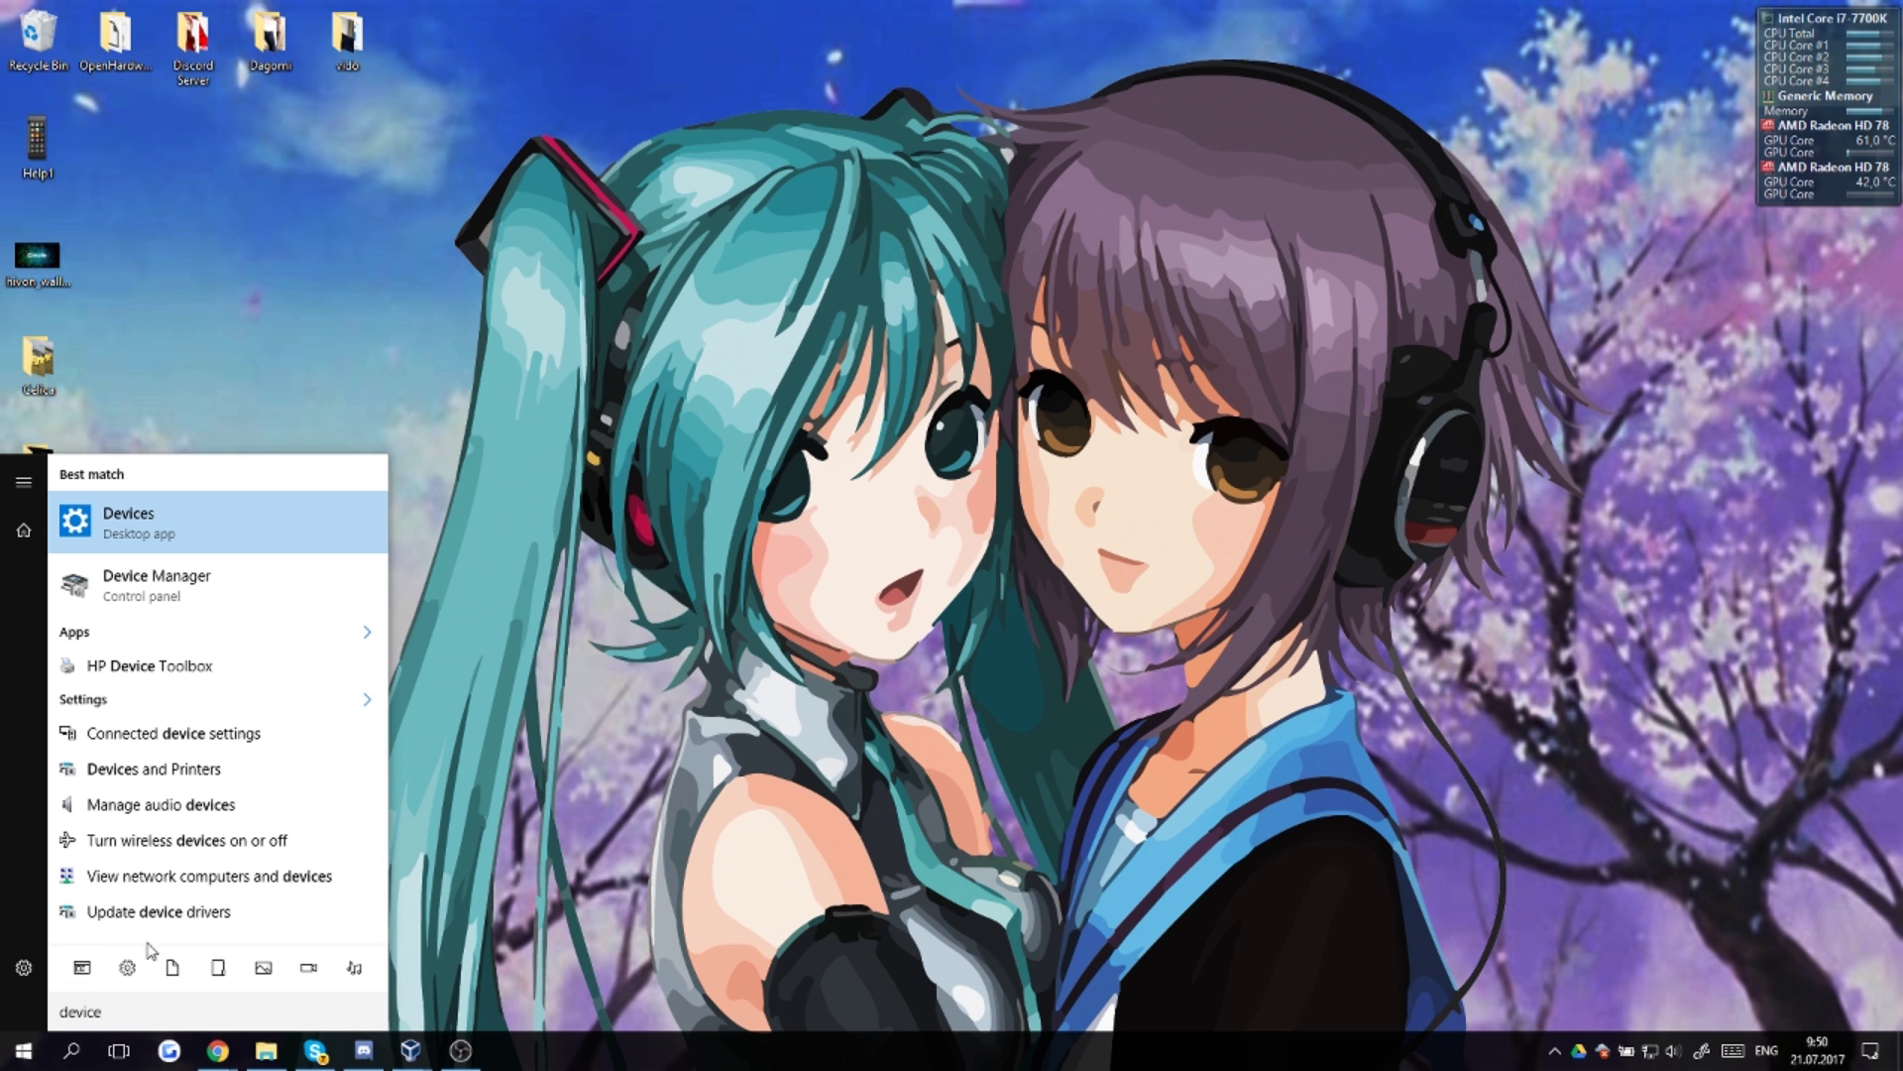
{"action": "left_click", "coordinate": [188, 592]}
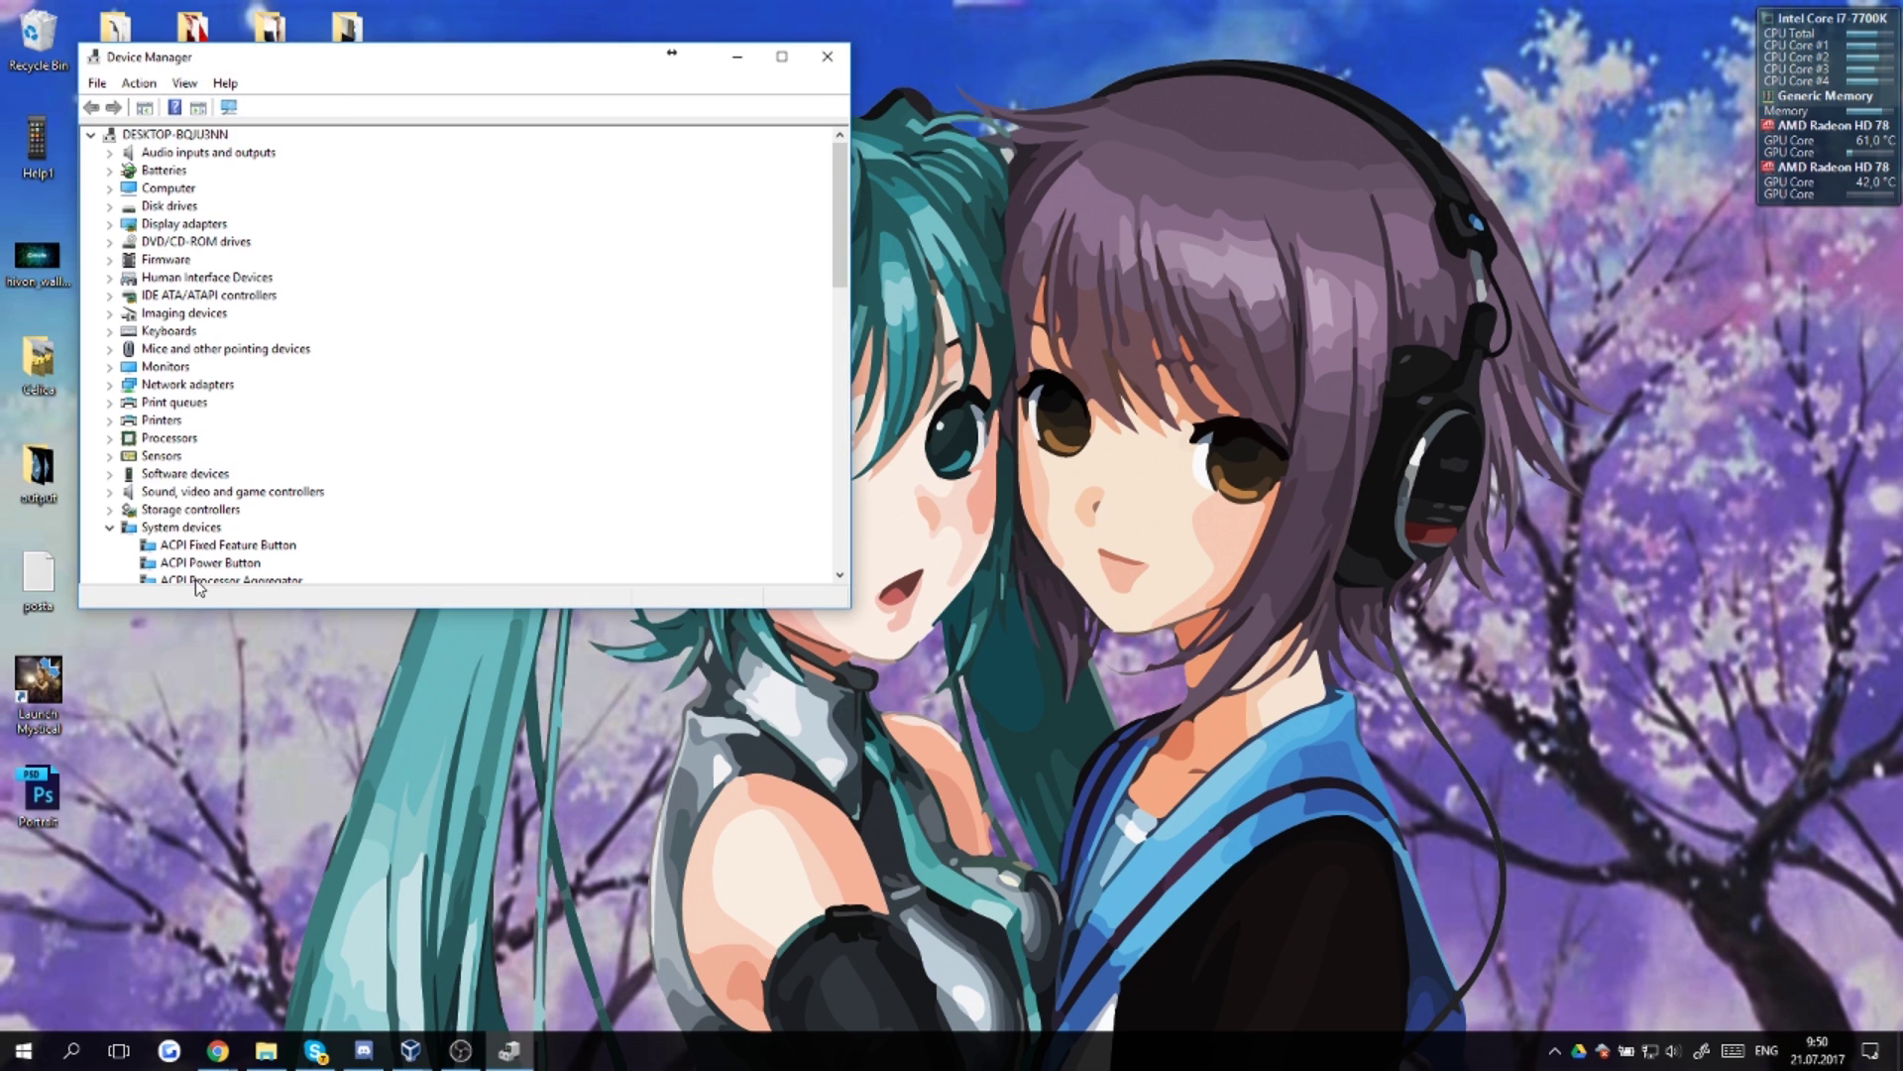
Step: Collapse System devices, expand Display adapters and select Intel(R) HD Graphics 630
{"action": "left_click_drag", "start_coordinate": [313, 62], "coordinate": [401, 130]}
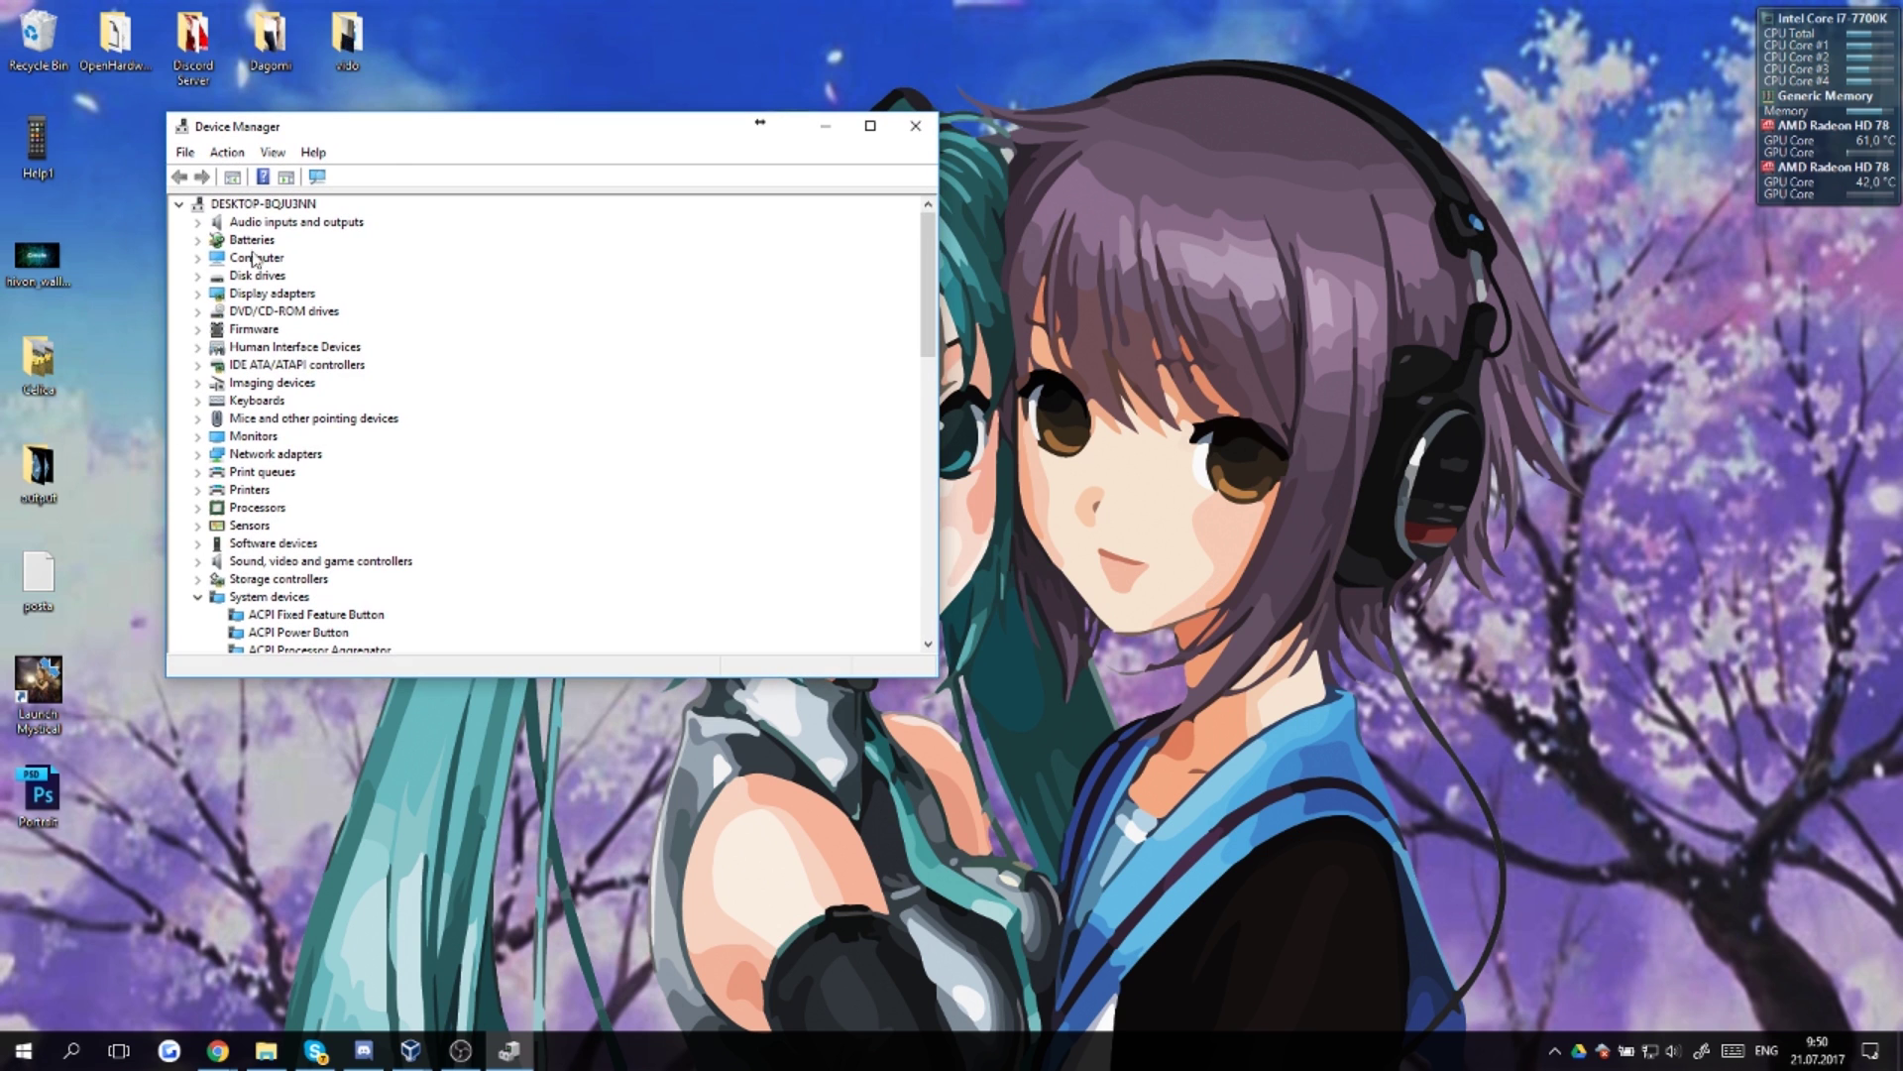
{"action": "left_click", "coordinate": [198, 597]}
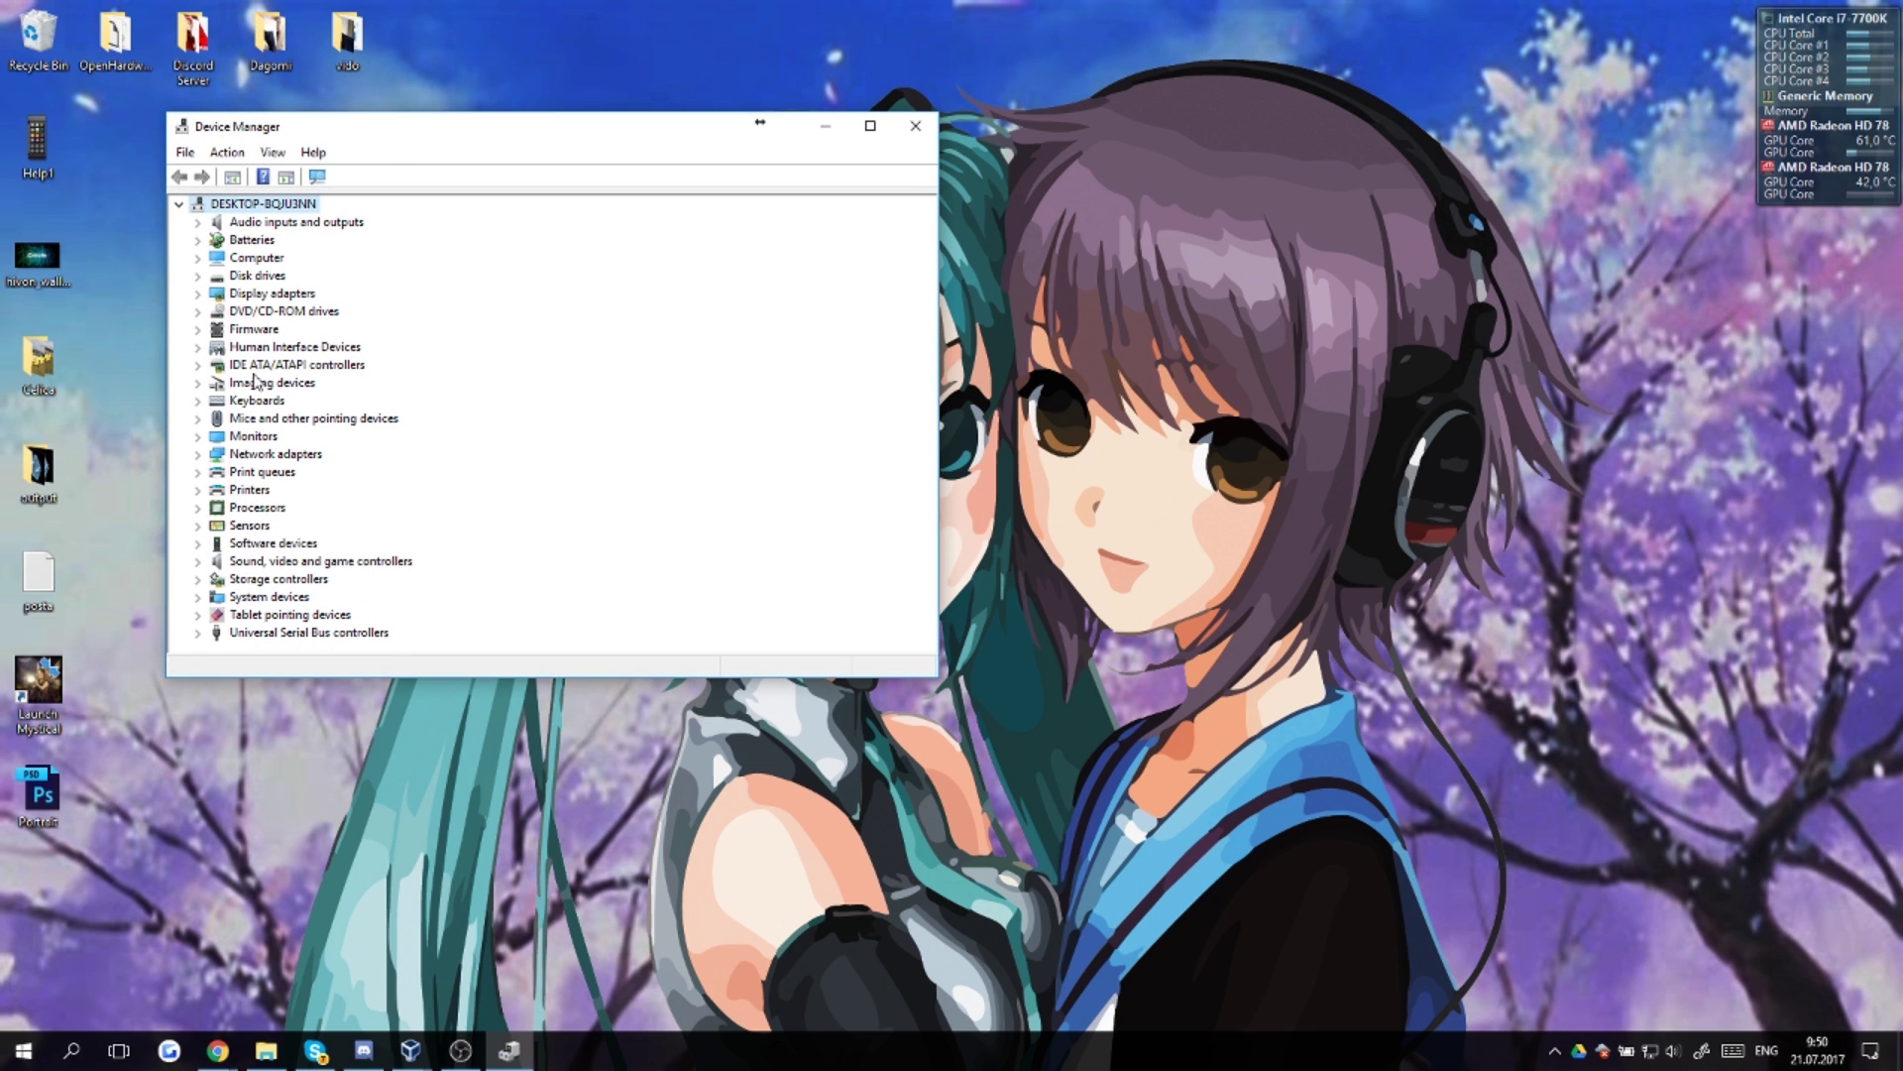
{"action": "left_click", "coordinate": [199, 295]}
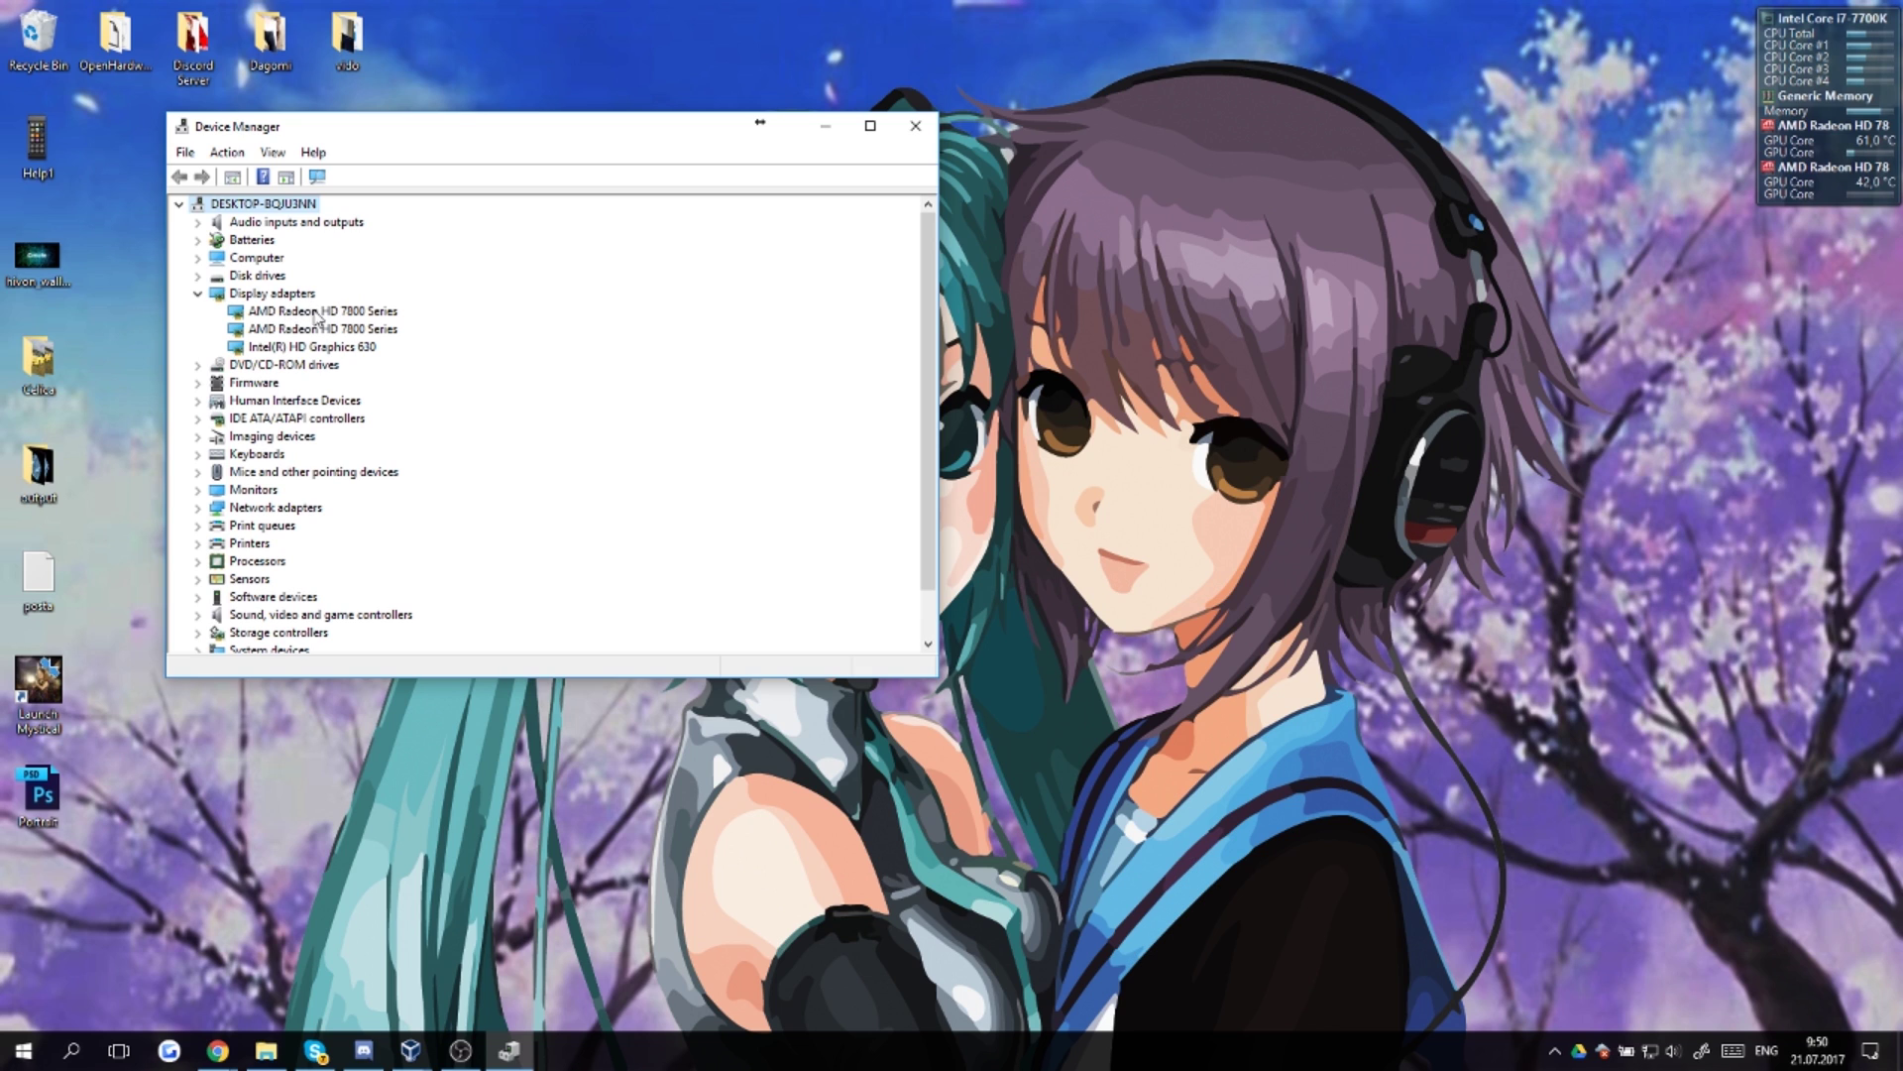
{"action": "left_click", "coordinate": [270, 347]}
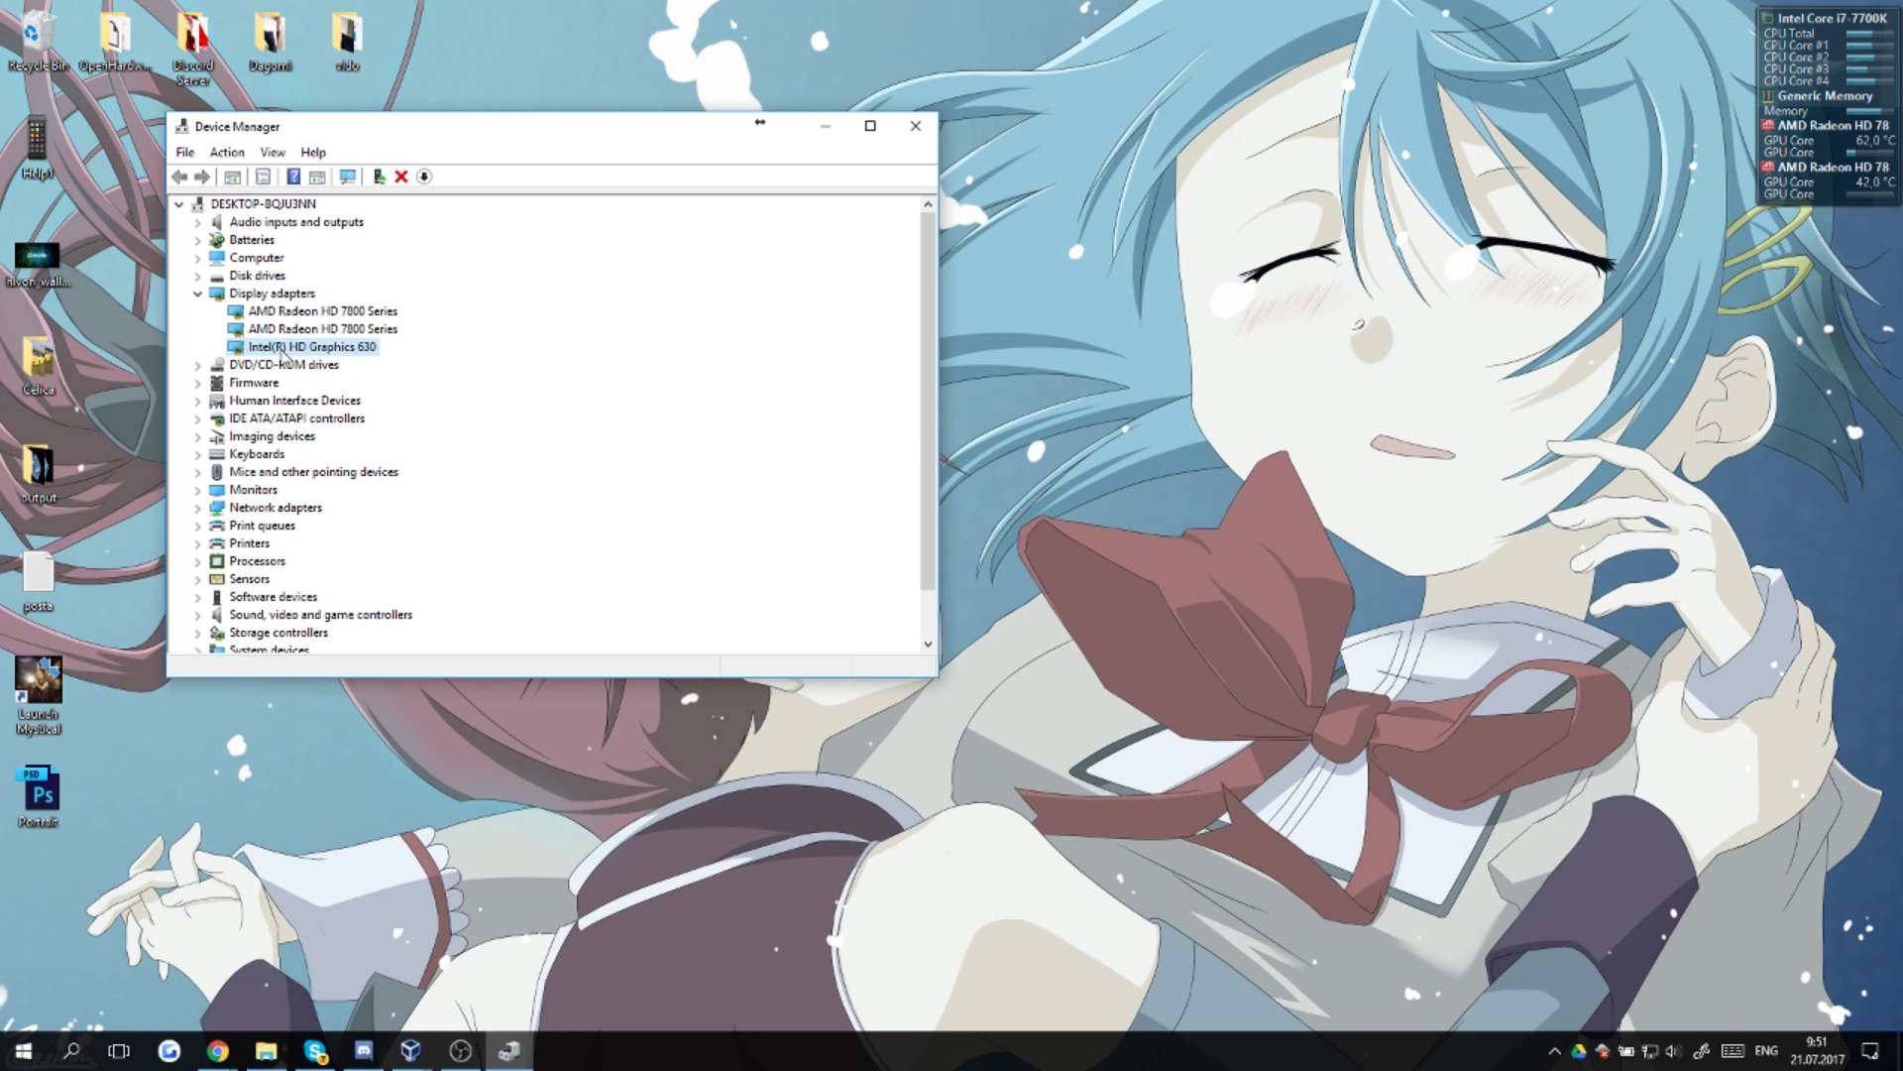
Step: Disable the Intel(R) HD Graphics 630 adapter from its right-click menu
{"action": "right_click", "coordinate": [283, 353]}
{"action": "left_click", "coordinate": [325, 364]}
{"action": "left_click", "coordinate": [287, 330]}
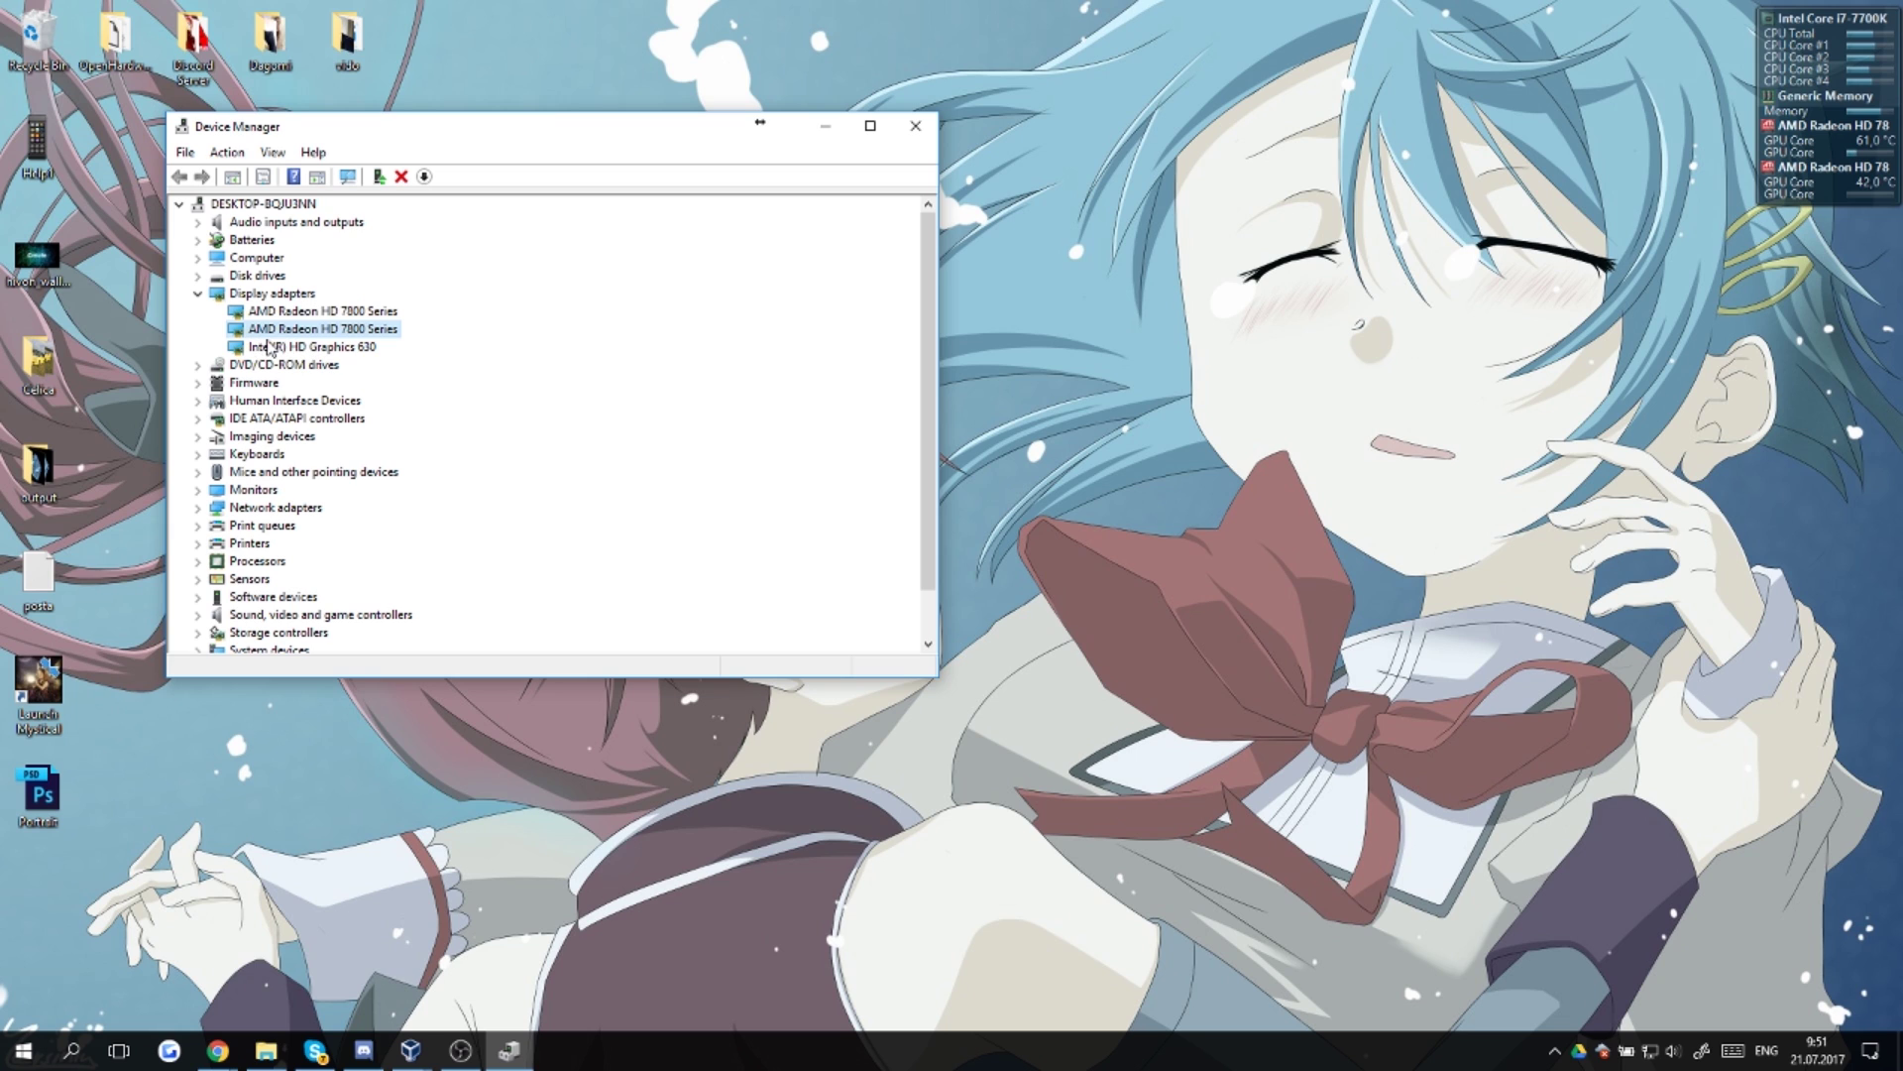
{"action": "left_click", "coordinate": [288, 351]}
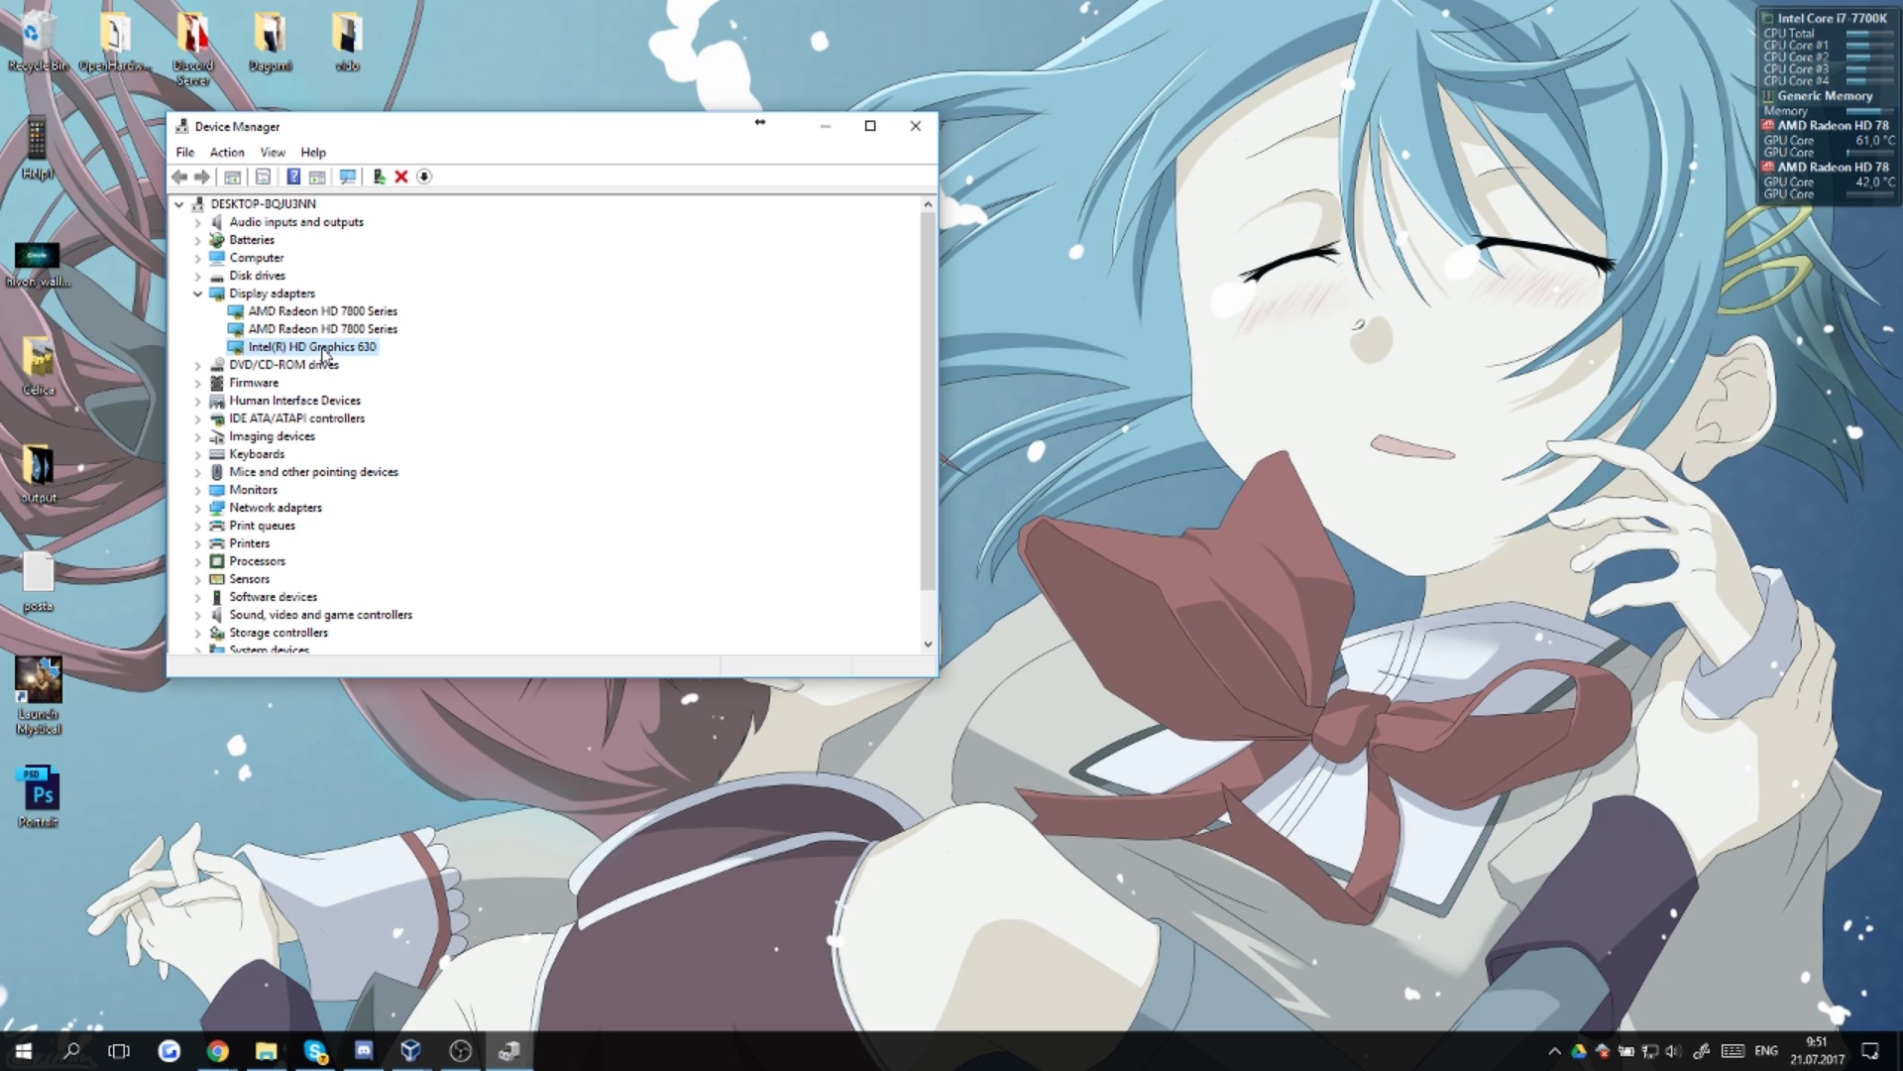
{"action": "right_click", "coordinate": [322, 349]}
{"action": "right_click", "coordinate": [296, 352]}
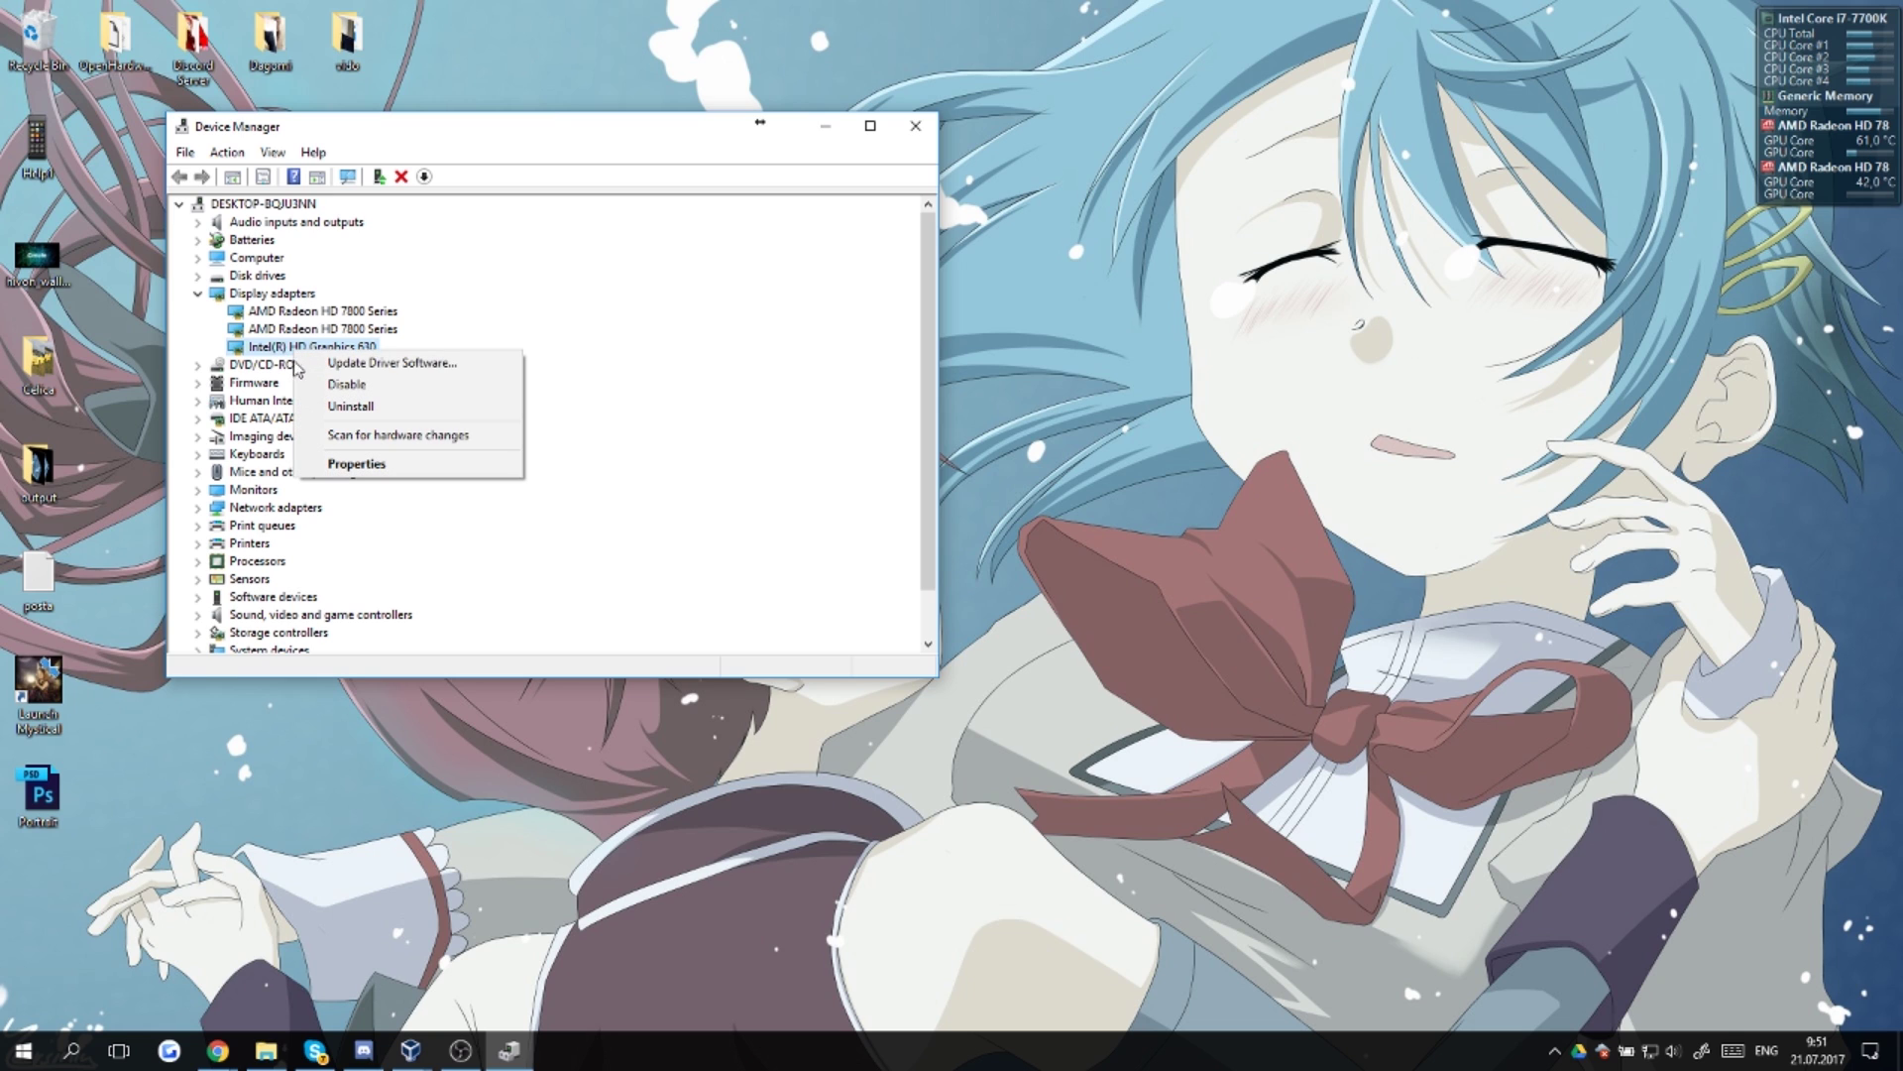
{"action": "left_click", "coordinate": [380, 397]}
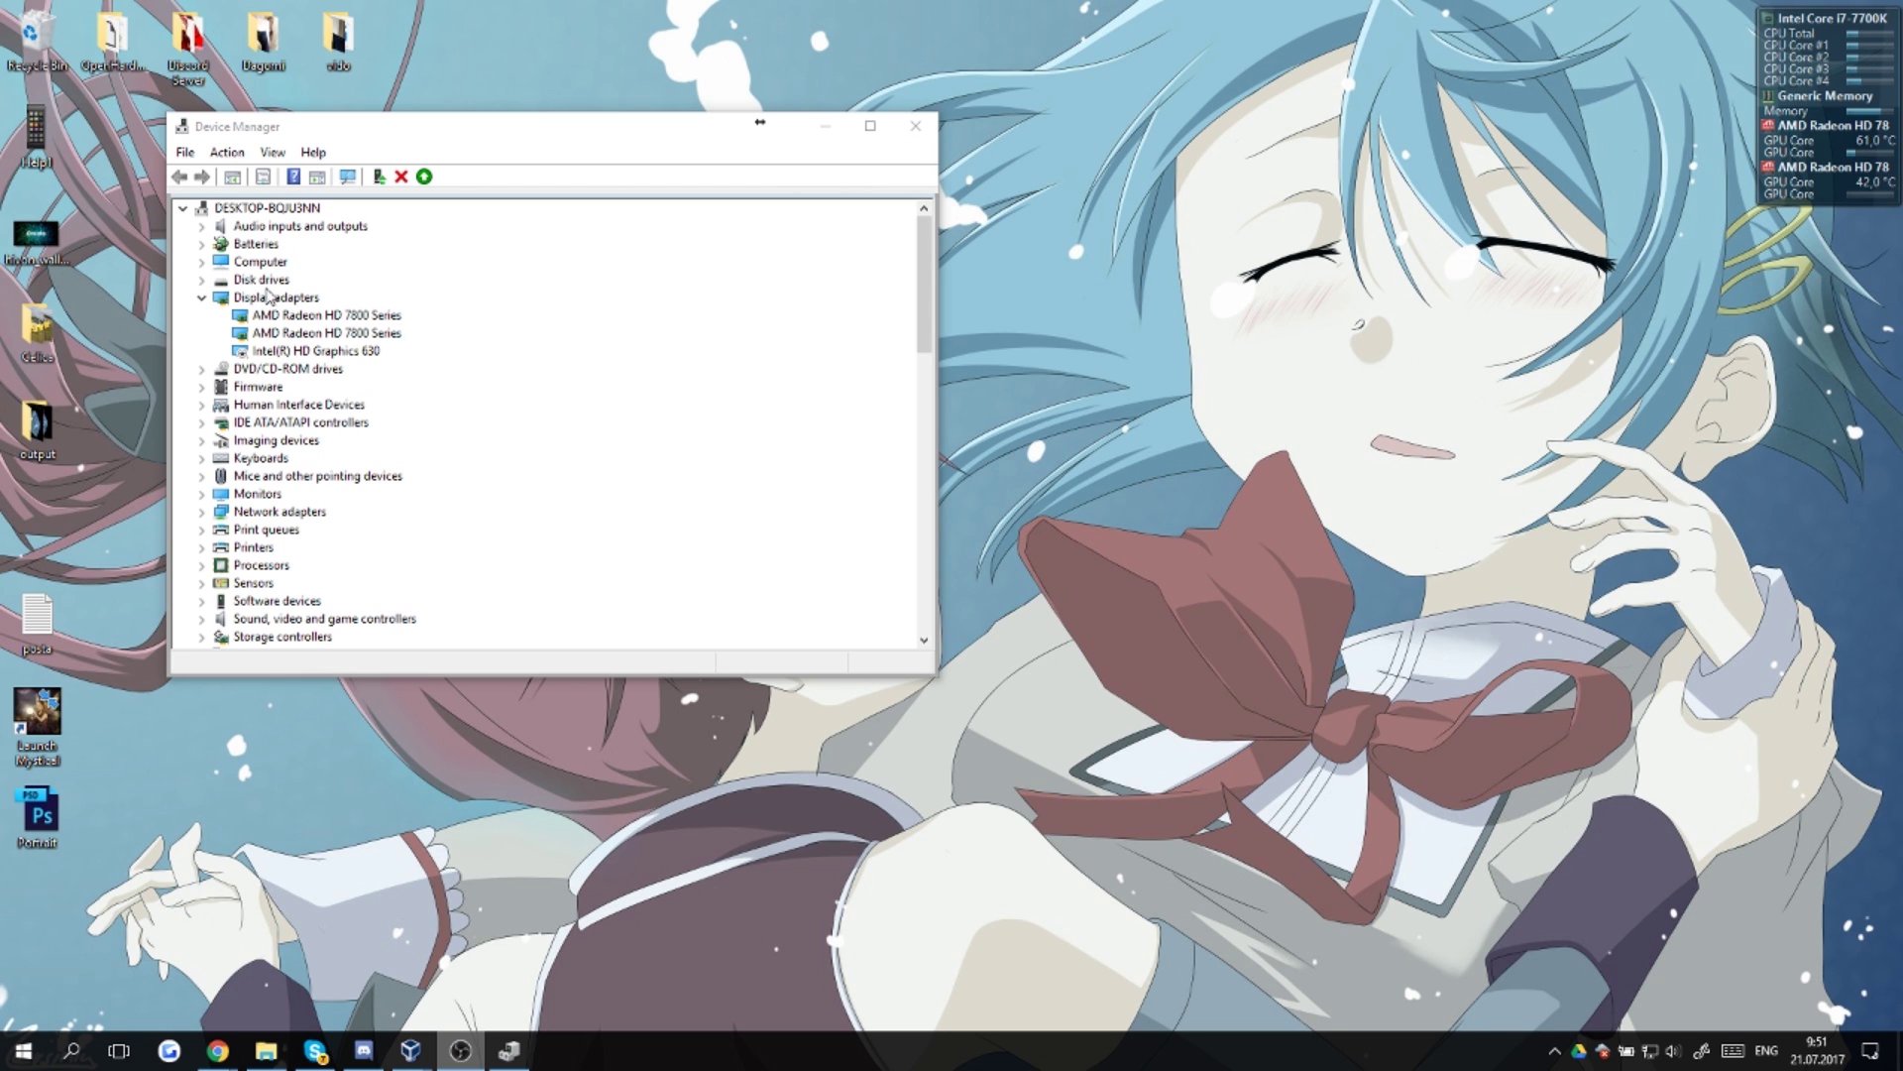
Step: Close Device Manager and relaunch Adobe Photoshop CC 2017 from the Start menu
{"action": "left_click", "coordinate": [913, 136]}
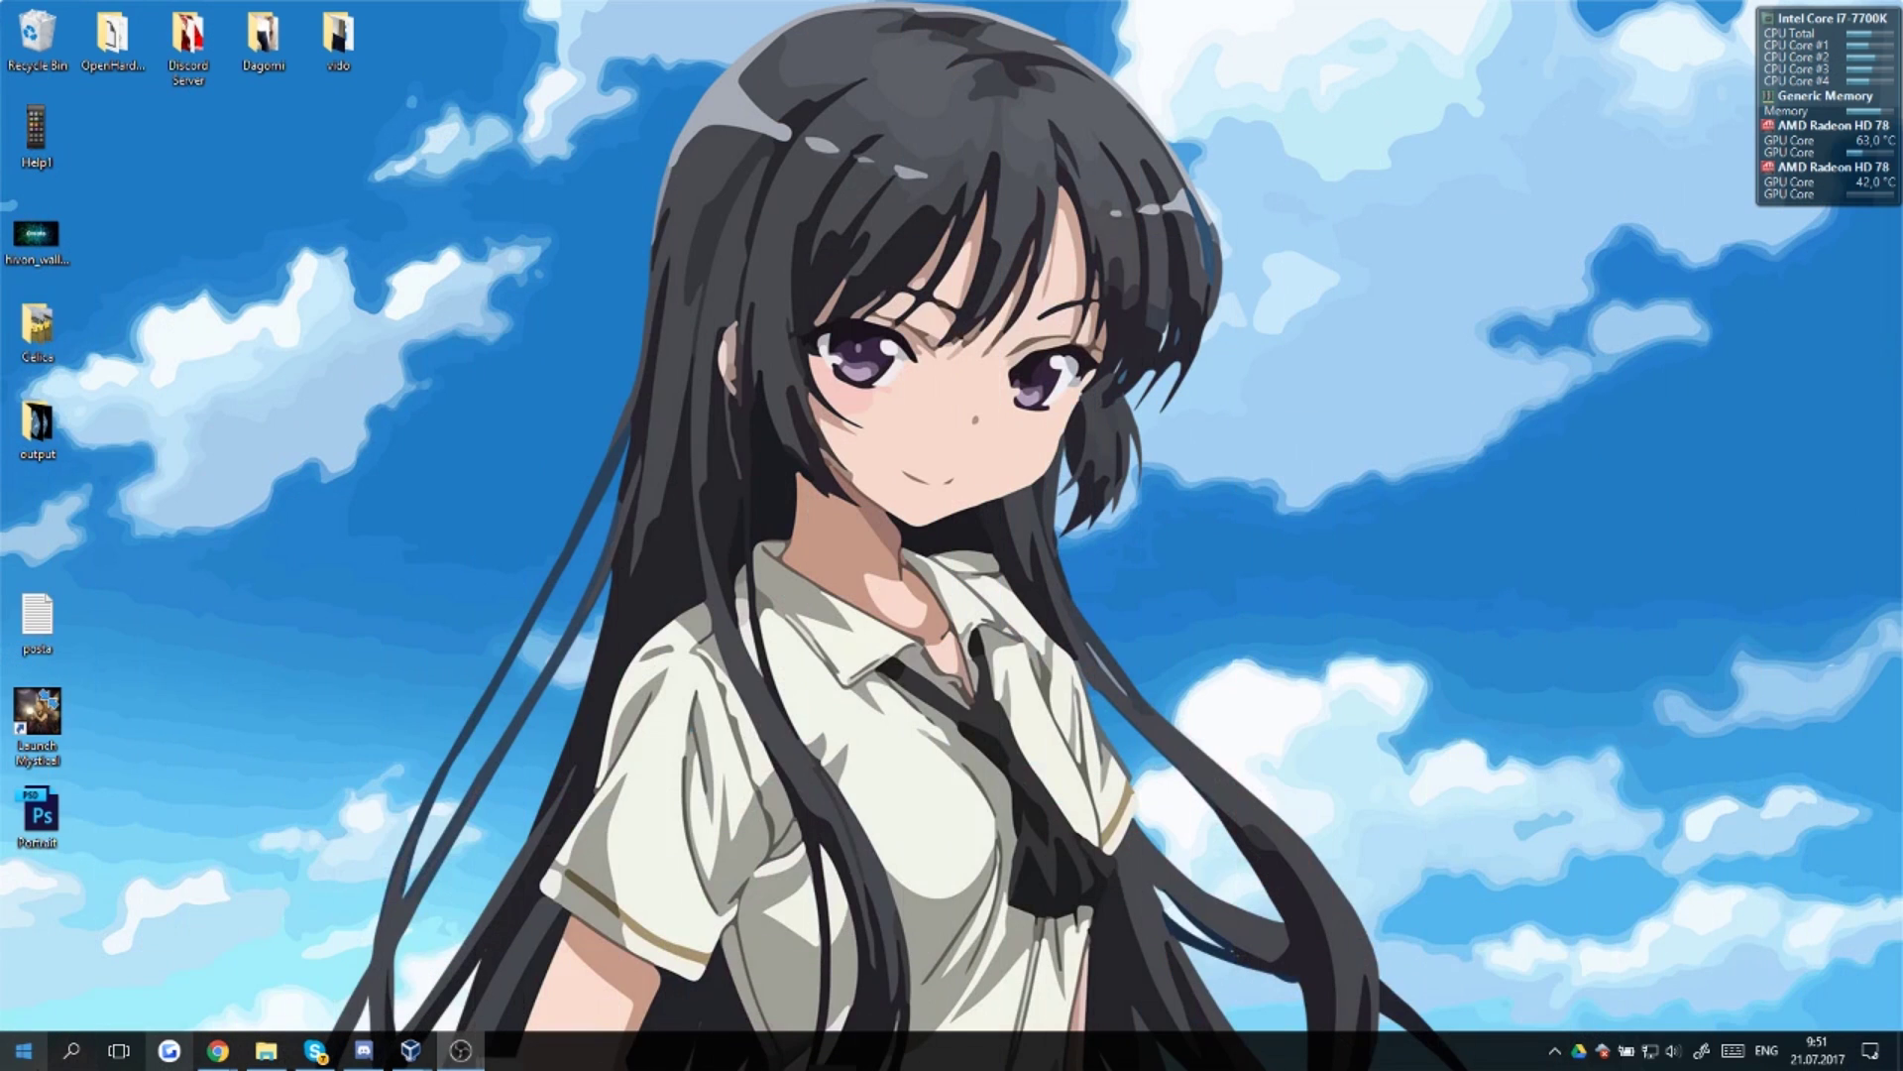
{"action": "left_click", "coordinate": [20, 1053]}
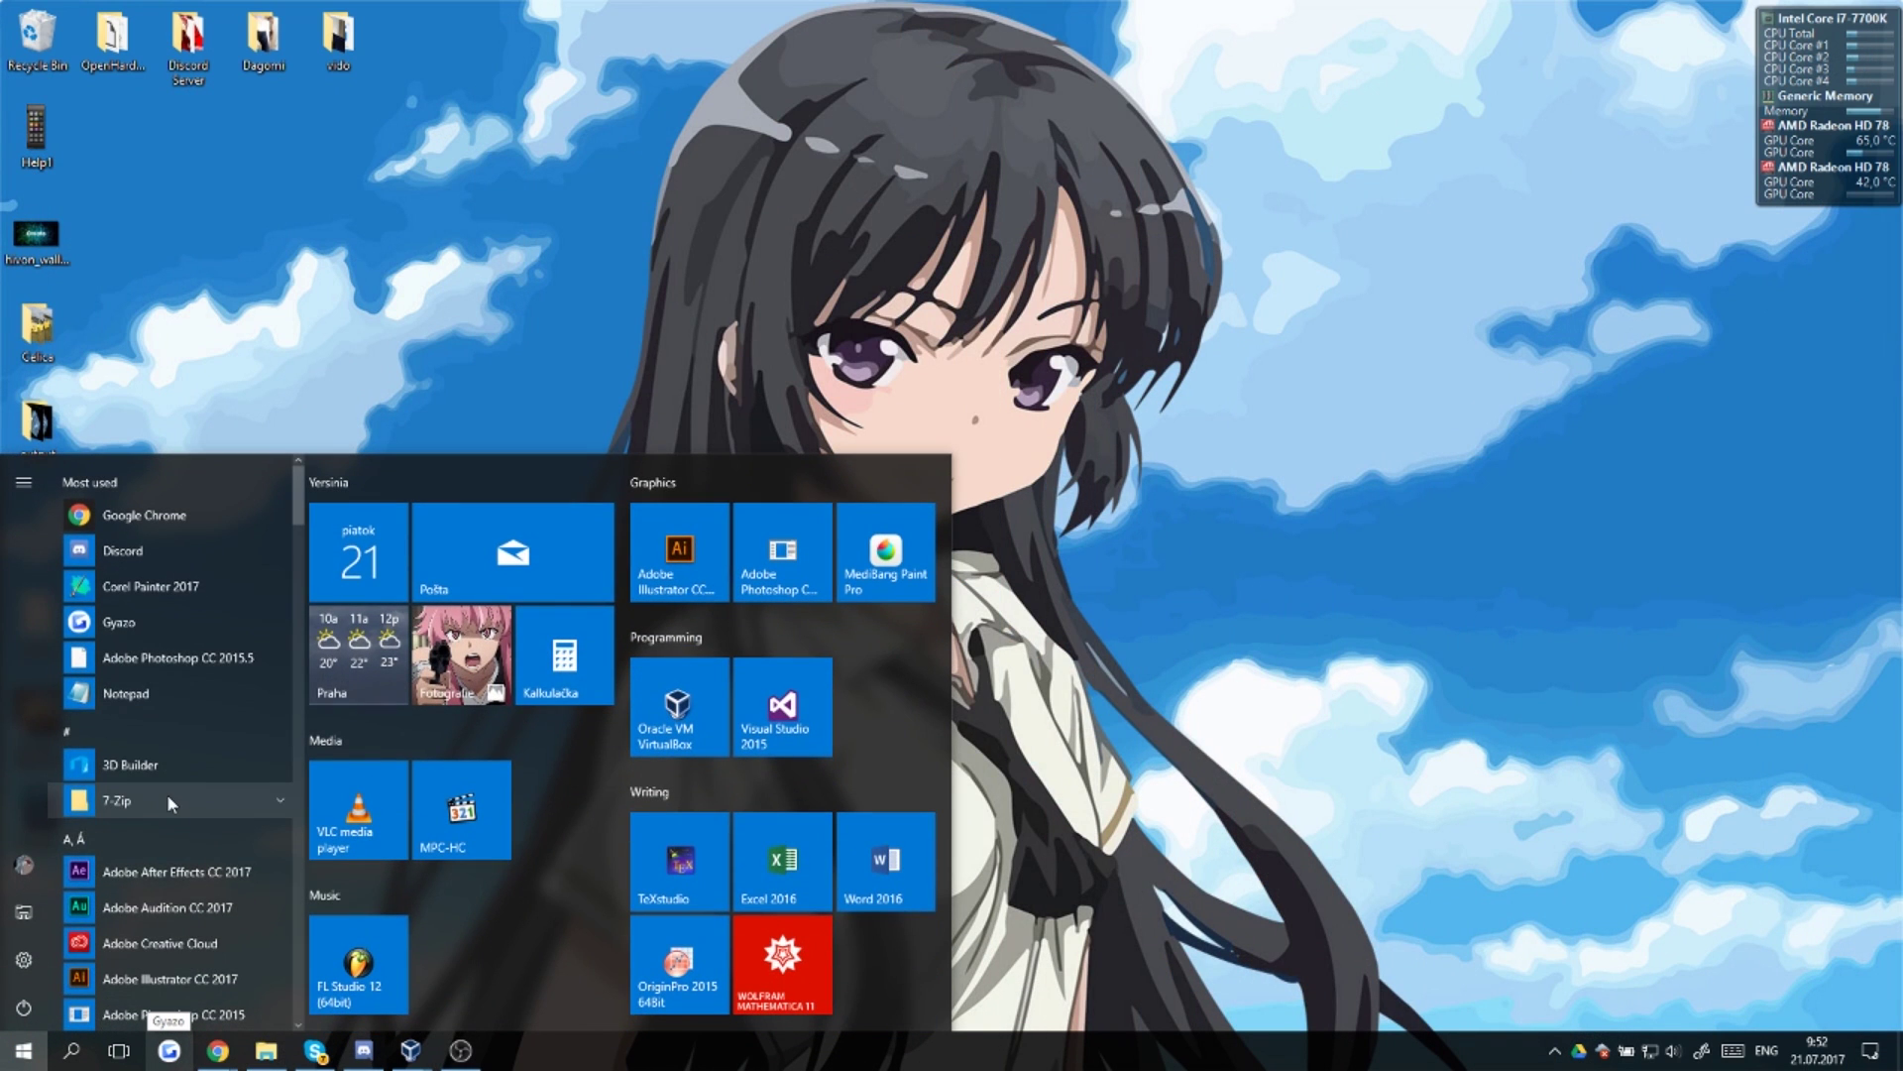
{"action": "scroll", "coordinate": [167, 793], "scroll_direction": "down", "scroll_amount": 3}
{"action": "scroll", "coordinate": [167, 805], "scroll_direction": "down", "scroll_amount": 1}
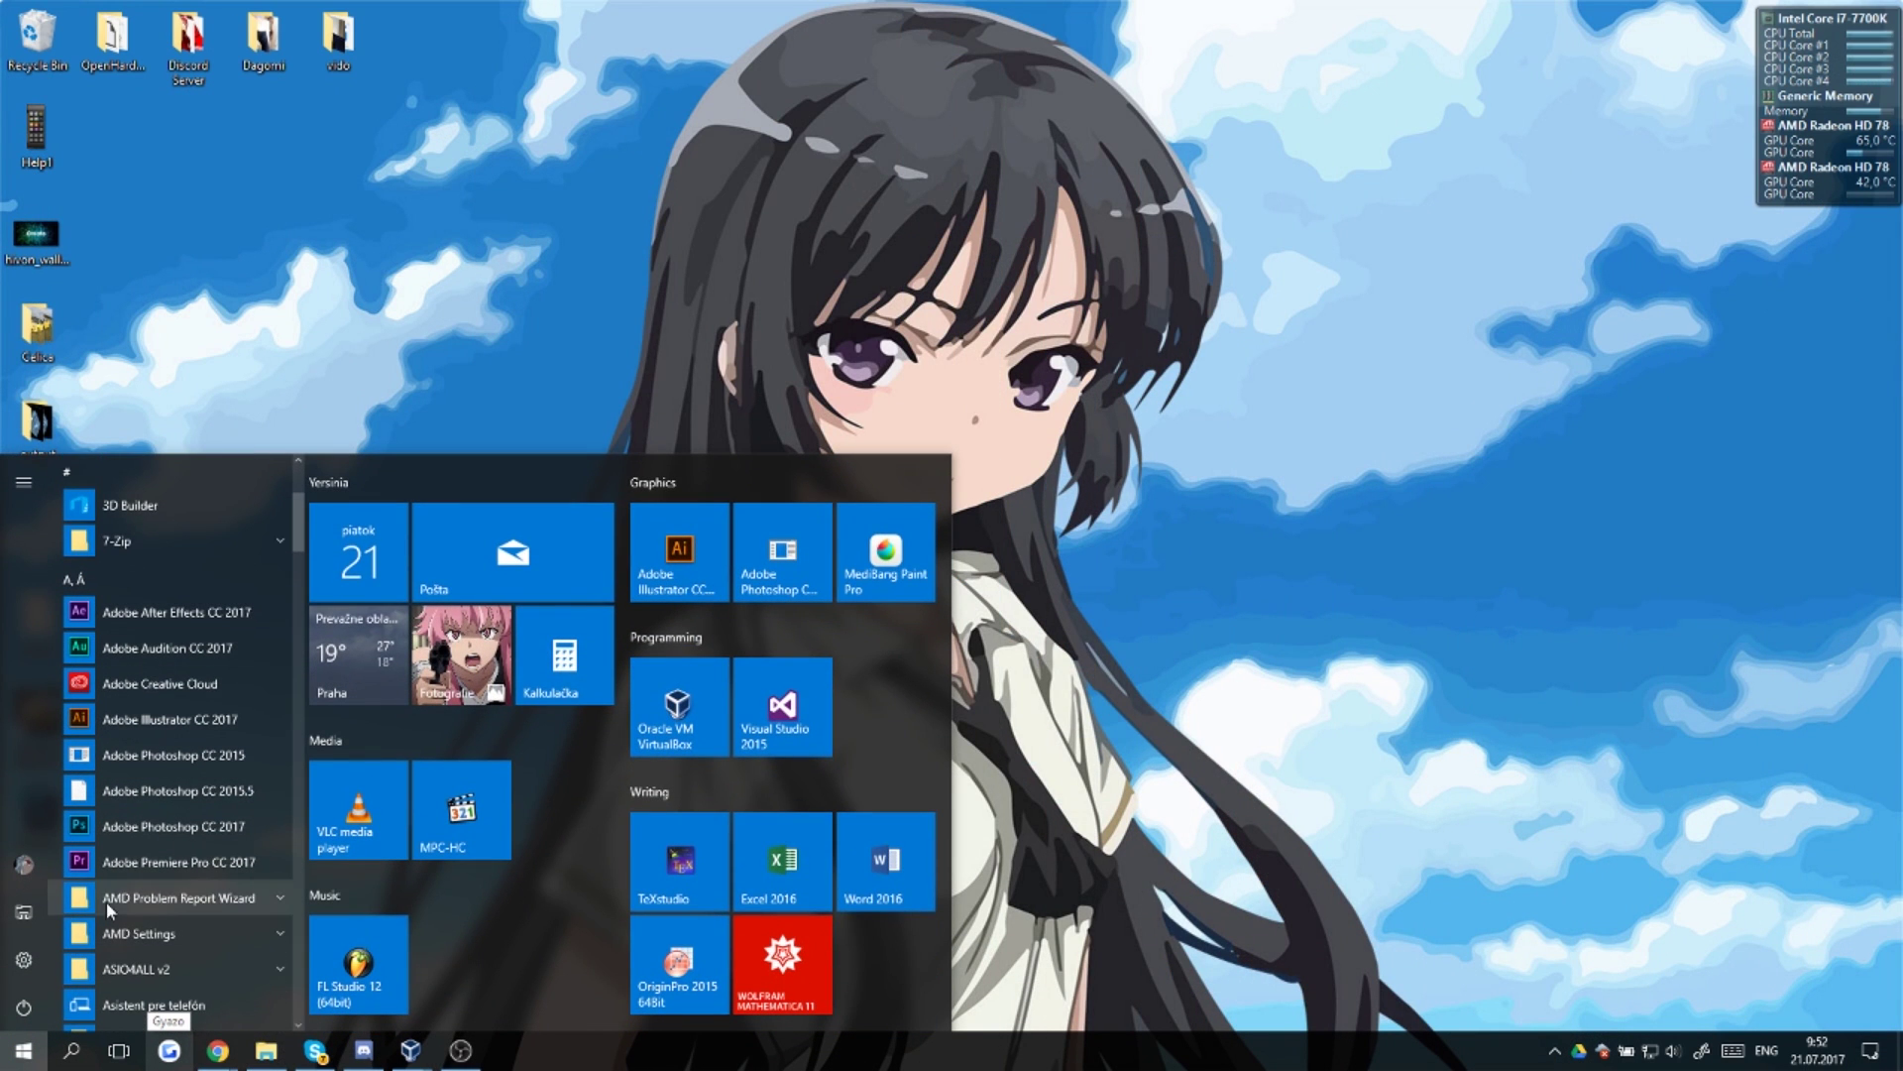
{"action": "left_click", "coordinate": [158, 831]}
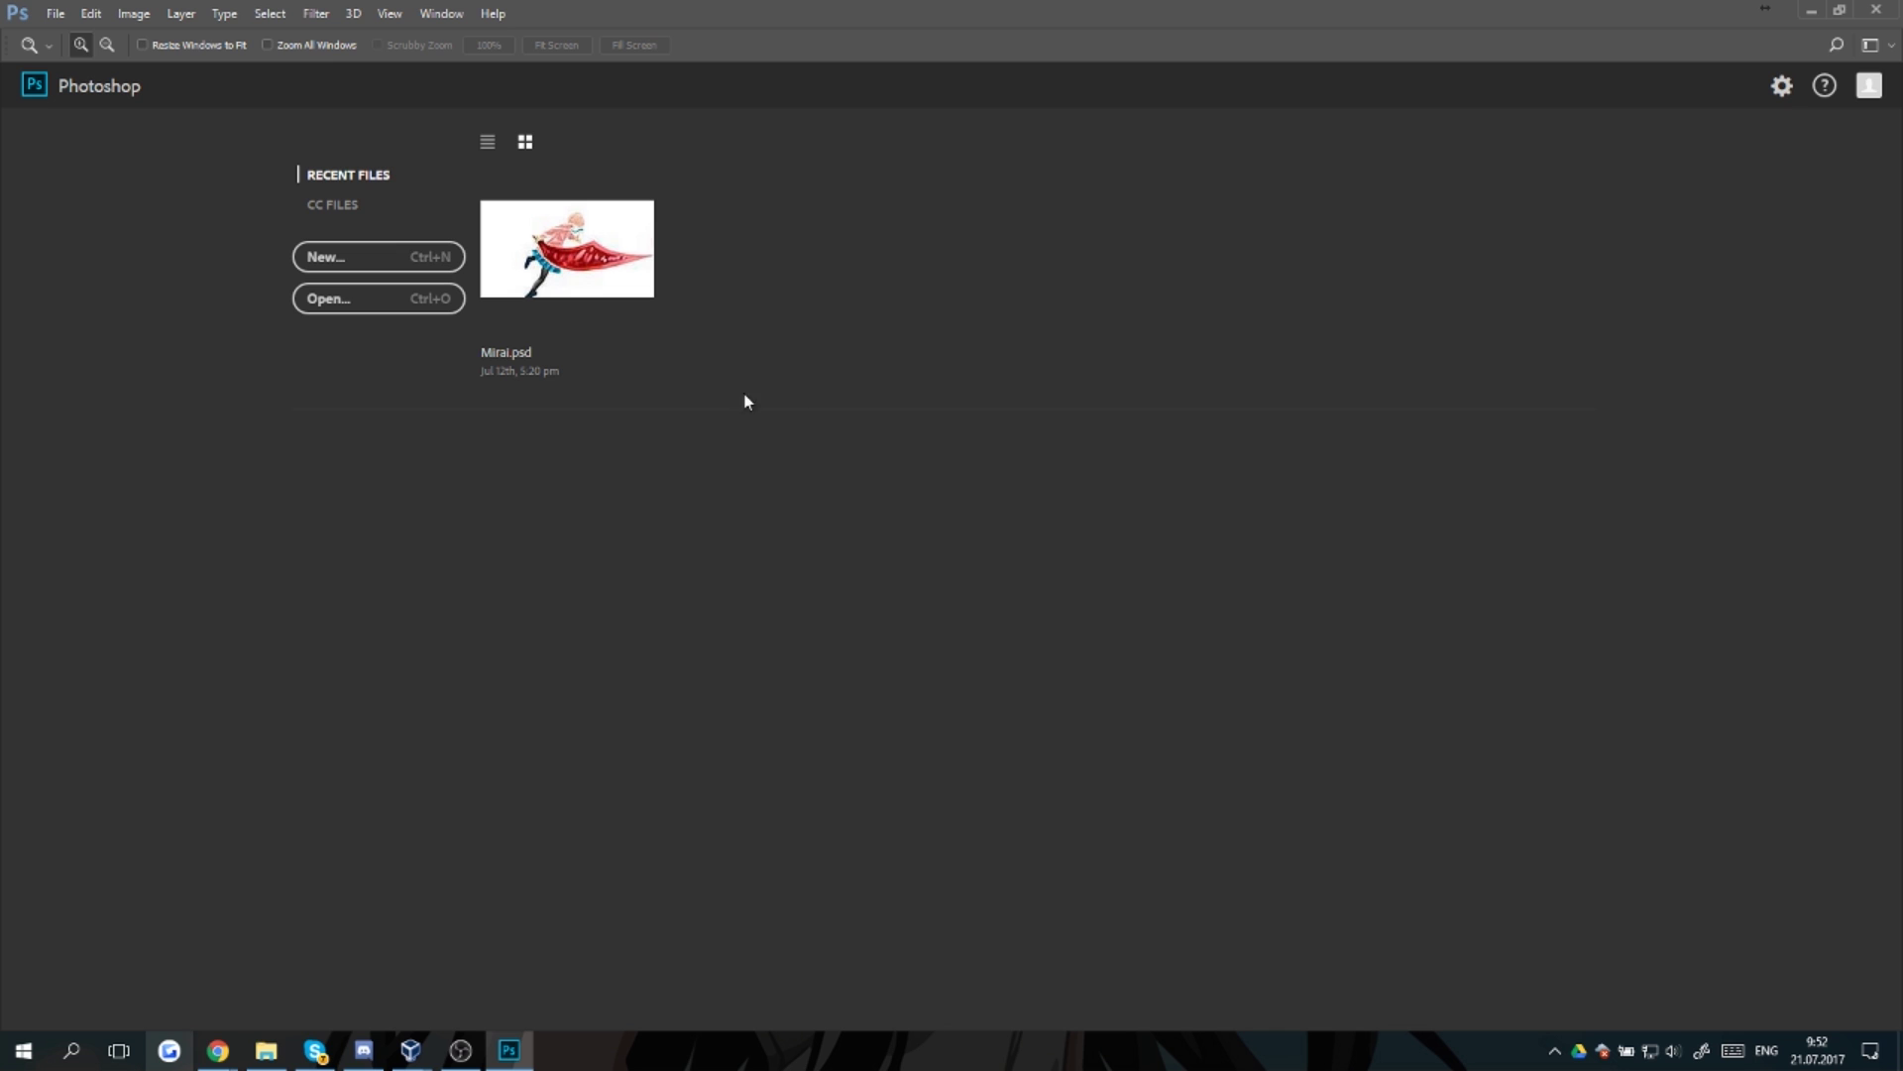
Step: Open Portrait.psd from the Desktop and zoom the canvas to 9.18%
{"action": "left_click", "coordinate": [55, 14]}
{"action": "left_click", "coordinate": [96, 57]}
{"action": "left_click", "coordinate": [1244, 186]}
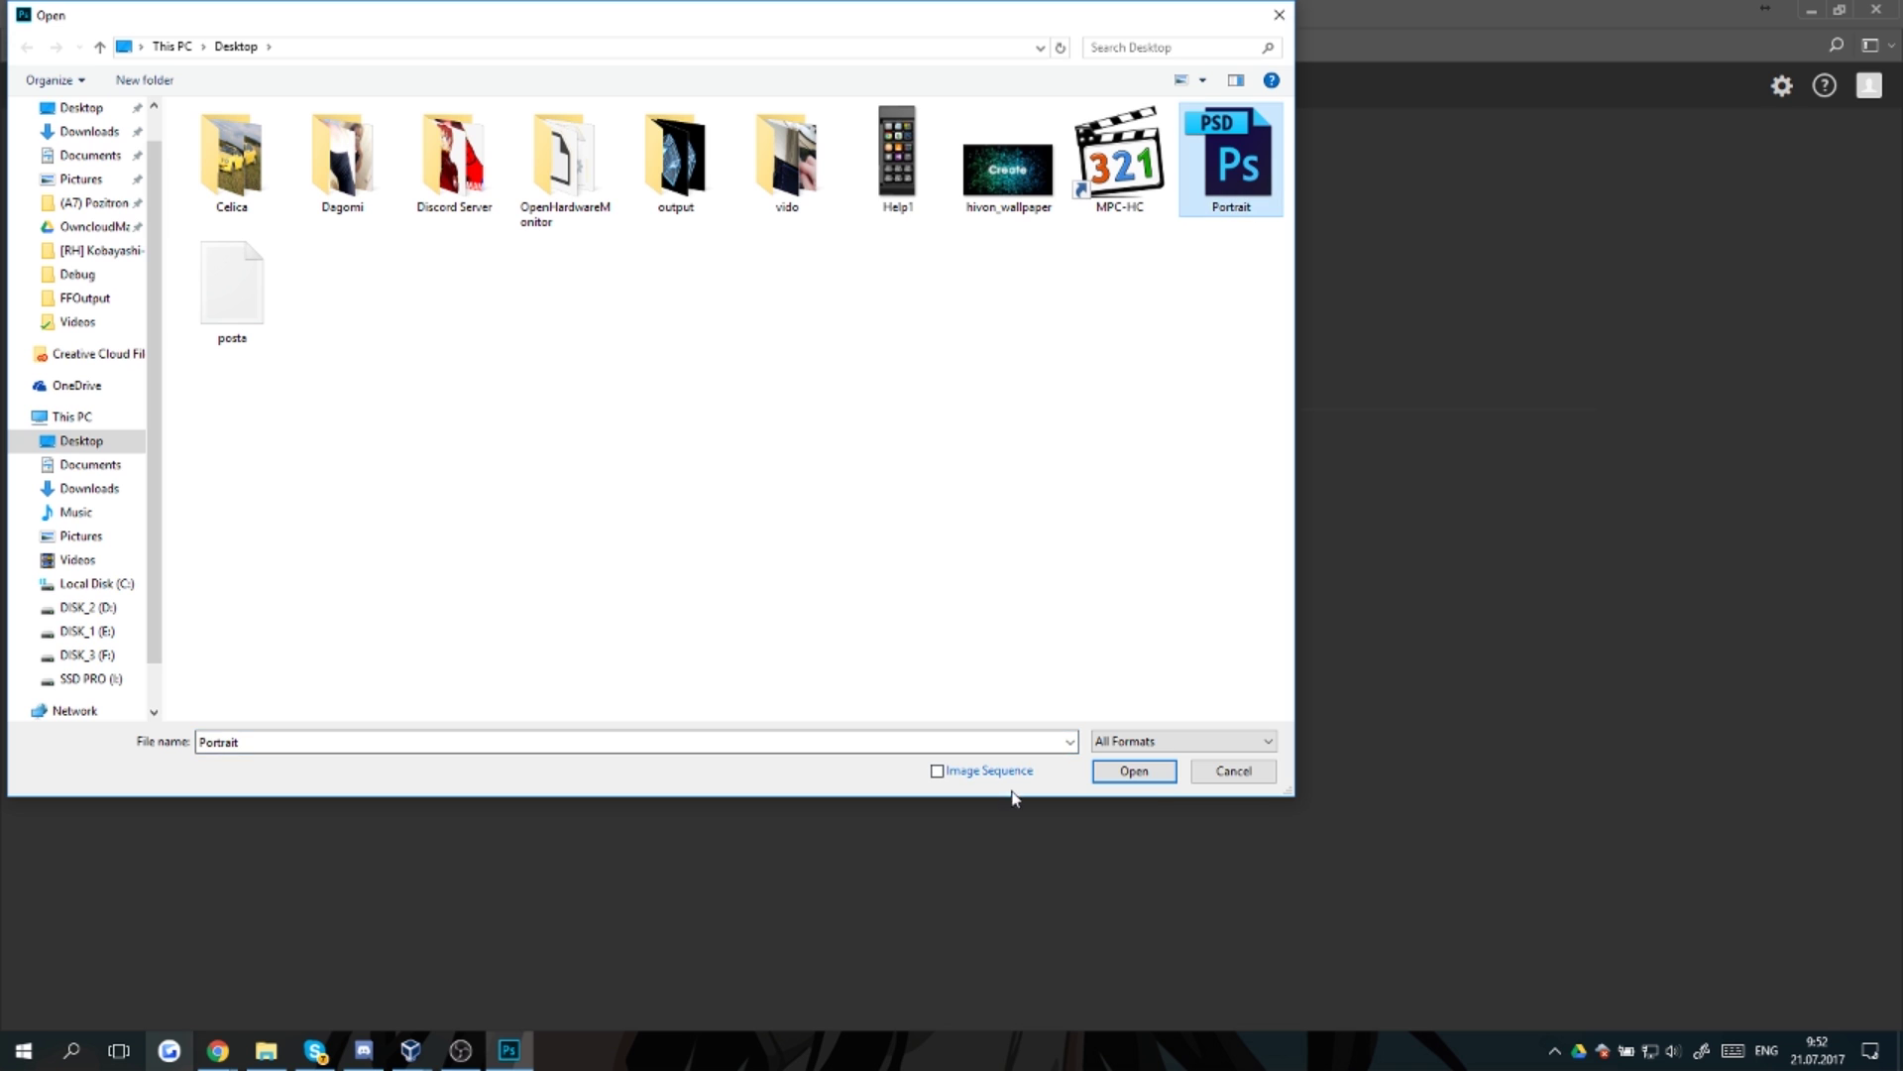
{"action": "left_click", "coordinate": [1133, 771]}
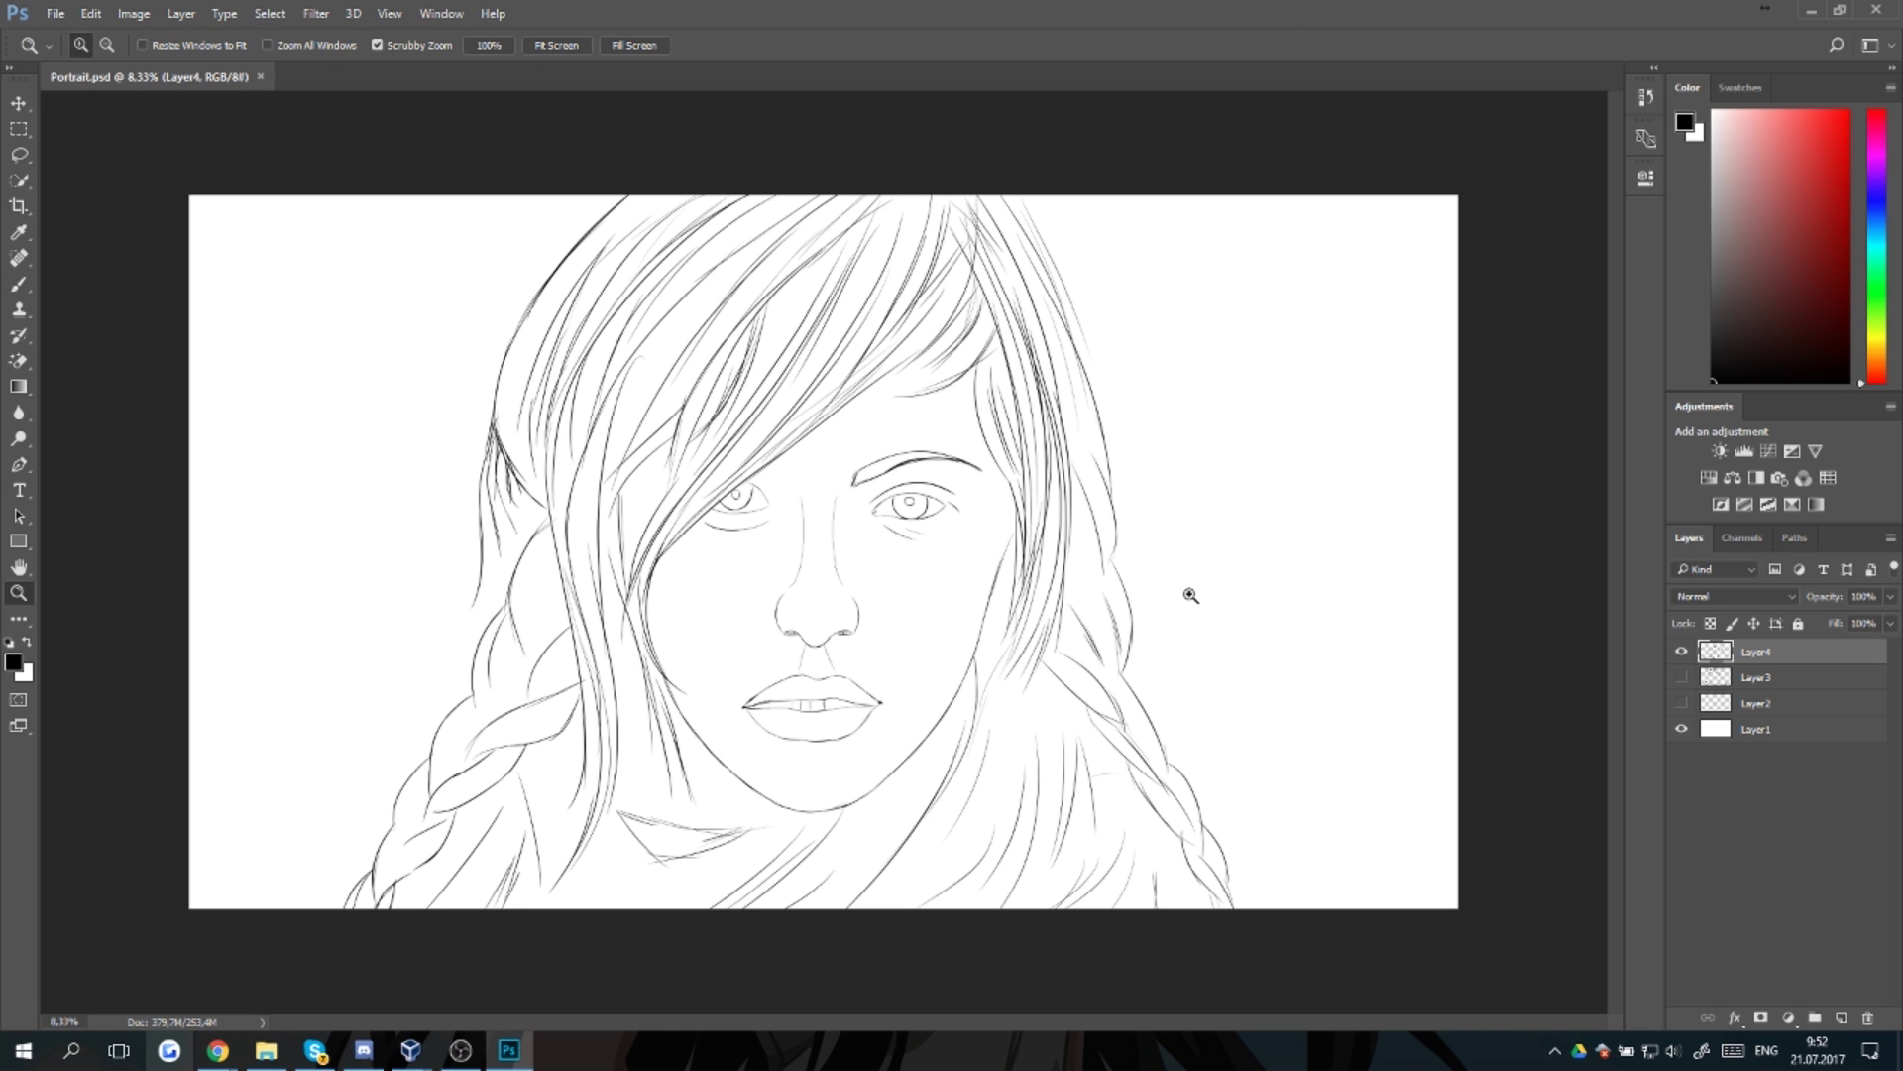
{"action": "mouse_move", "coordinate": [986, 569]}
{"action": "left_mouse_down"}
{"action": "mouse_move", "coordinate": [939, 620]}
{"action": "mouse_move", "coordinate": [987, 575]}
{"action": "left_mouse_up"}
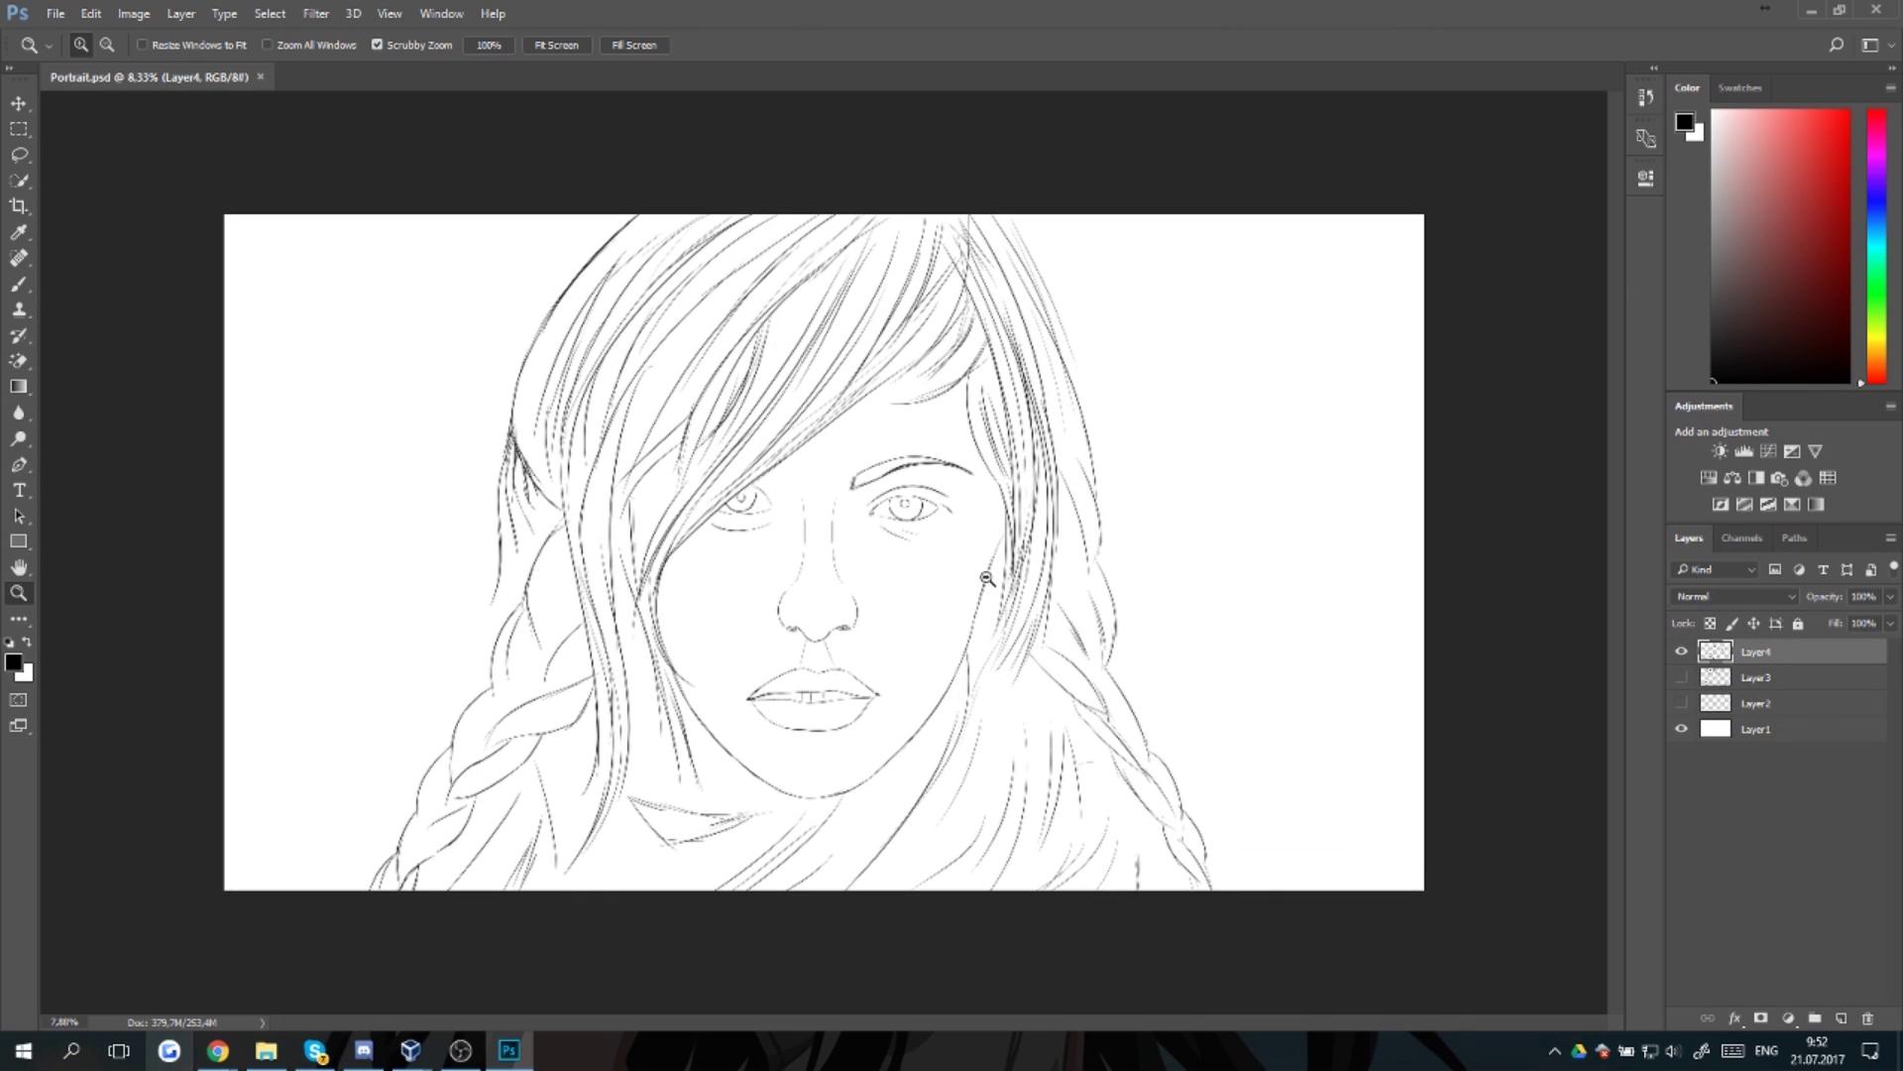
{"action": "left_click_drag", "start_coordinate": [877, 601], "coordinate": [901, 638]}
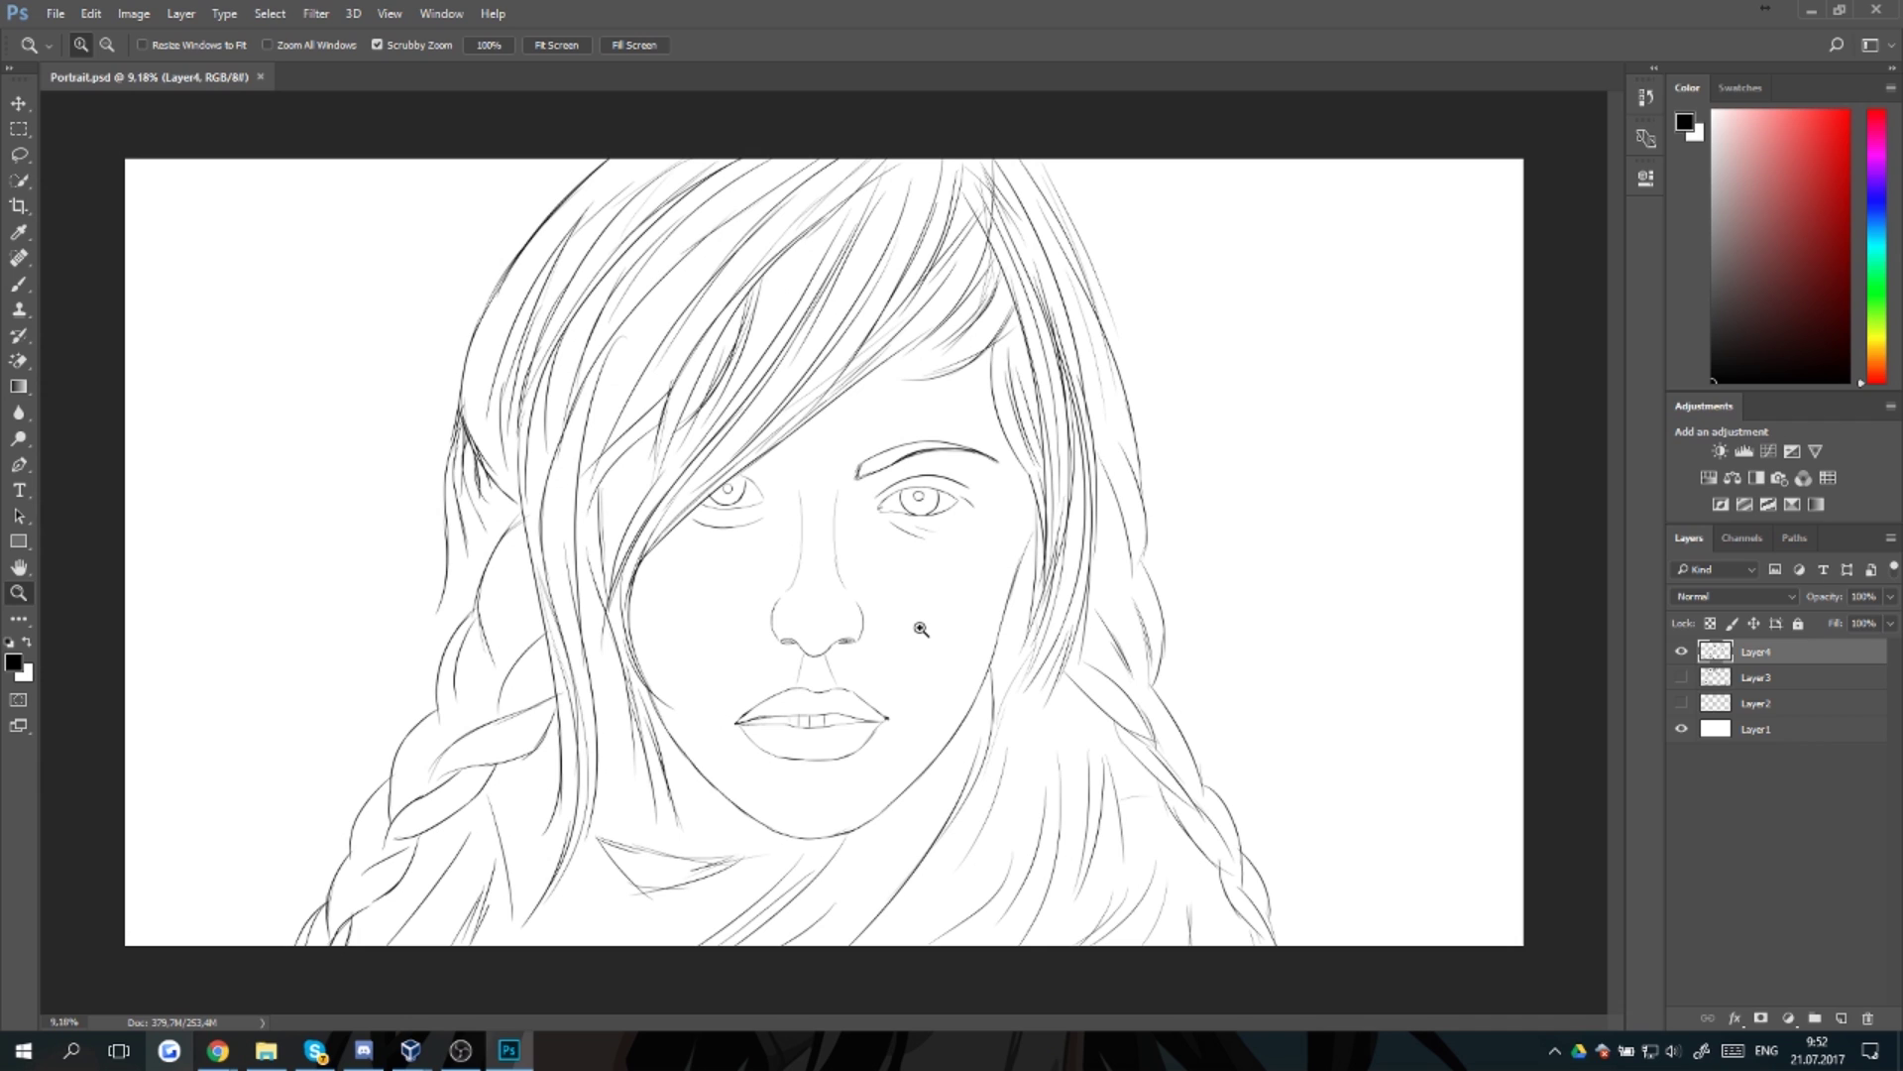